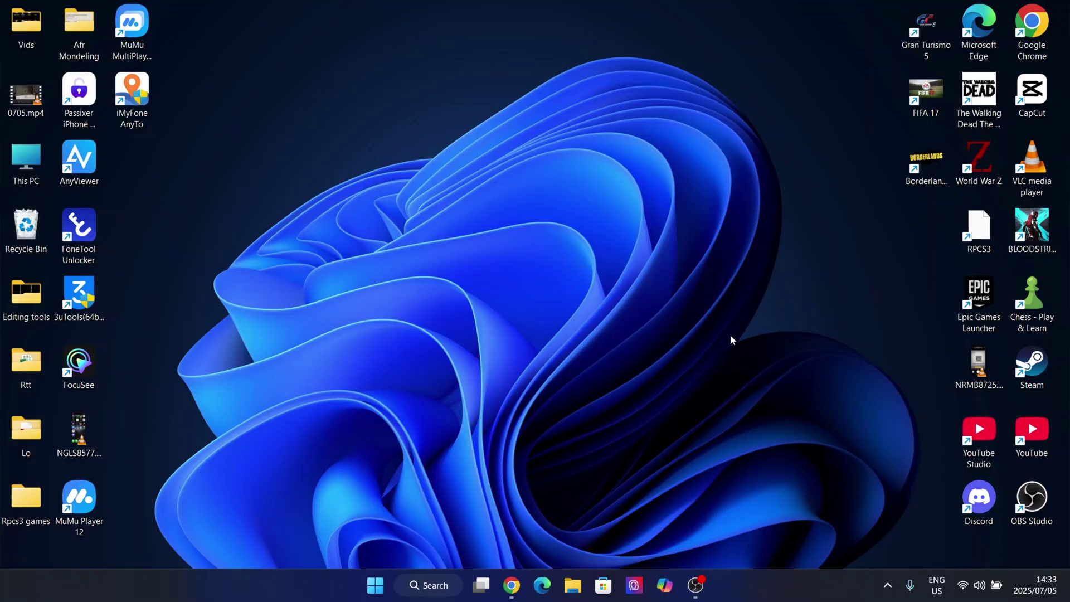
Download Nugget_Windows.zip from the Assets of the Nugget v6.1 release page
left_click(512, 585)
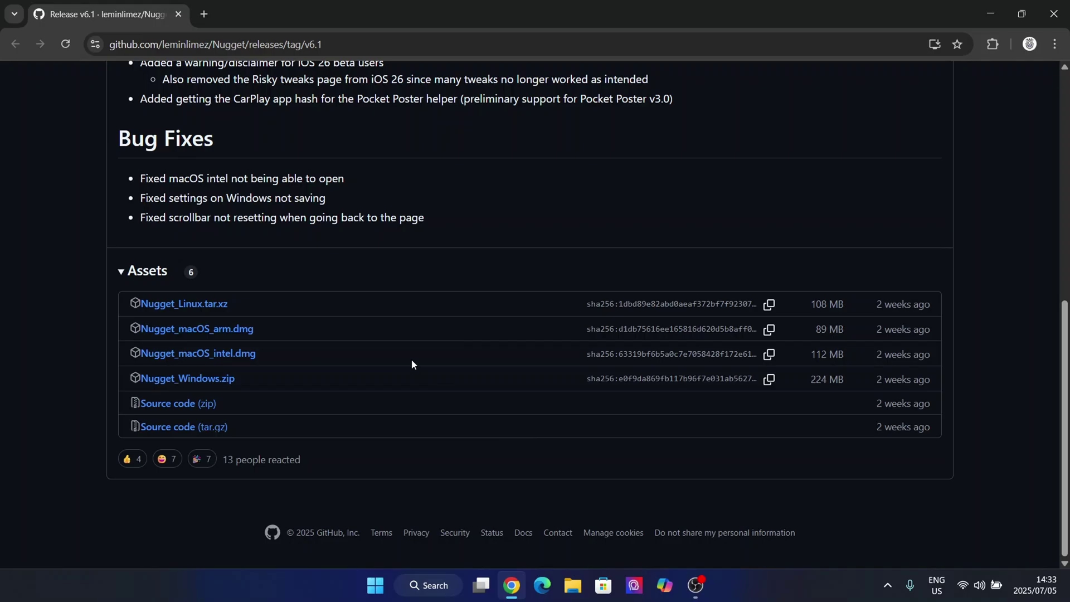
scroll(388, 344, "up", 6)
scroll(209, 276, "up", 2)
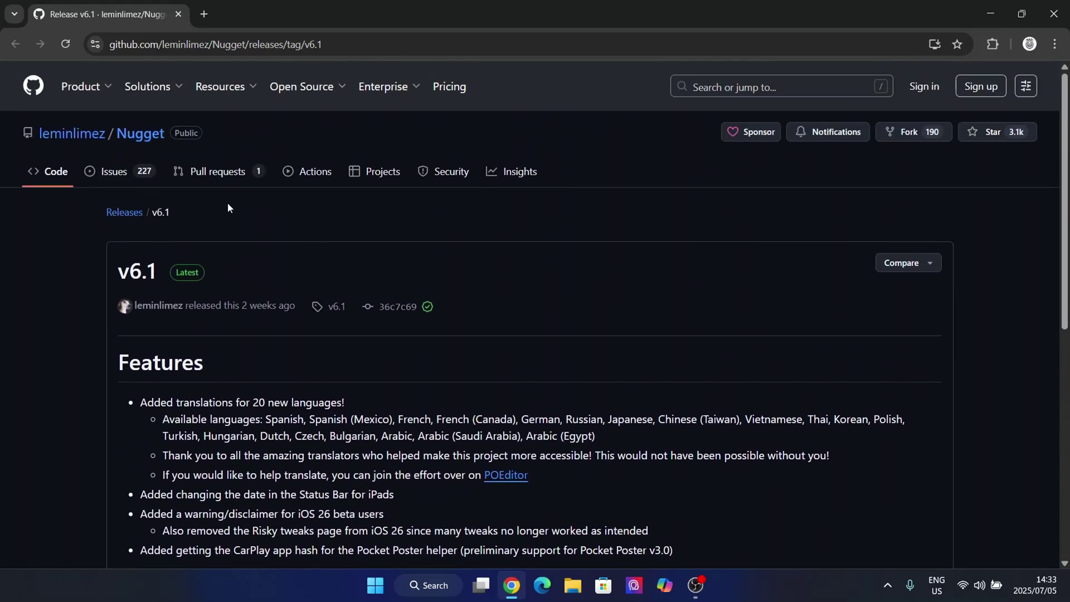
scroll(326, 261, "down", 2)
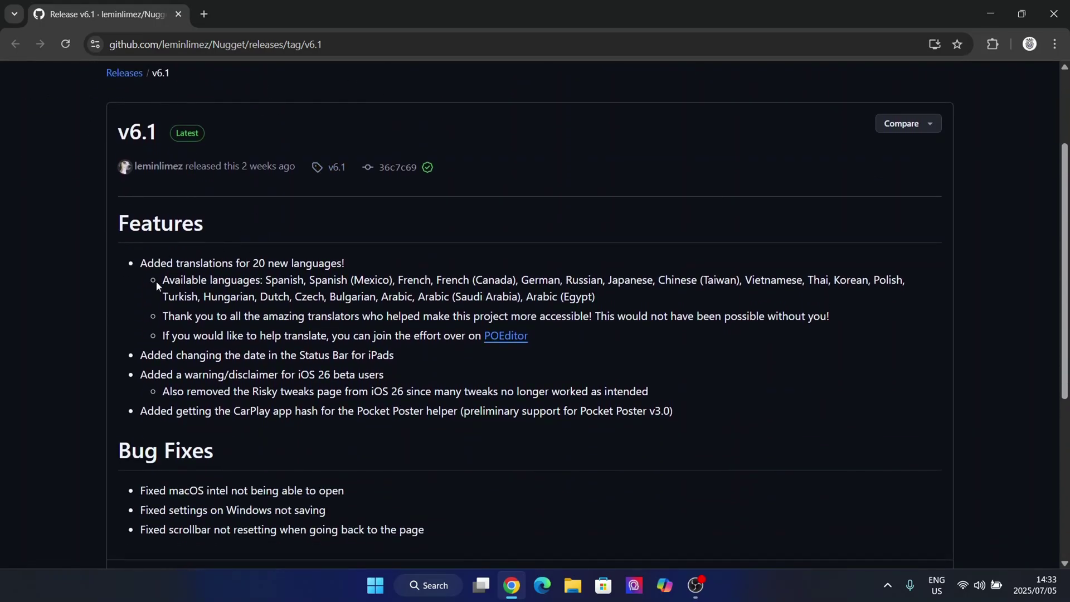
scroll(189, 304, "down", 5)
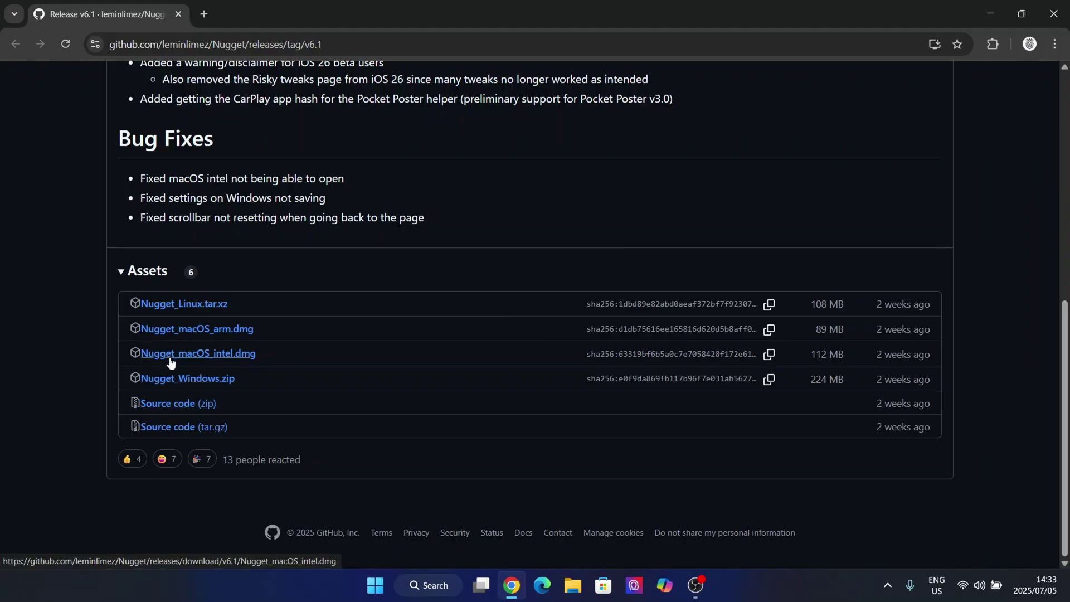
left_click(209, 382)
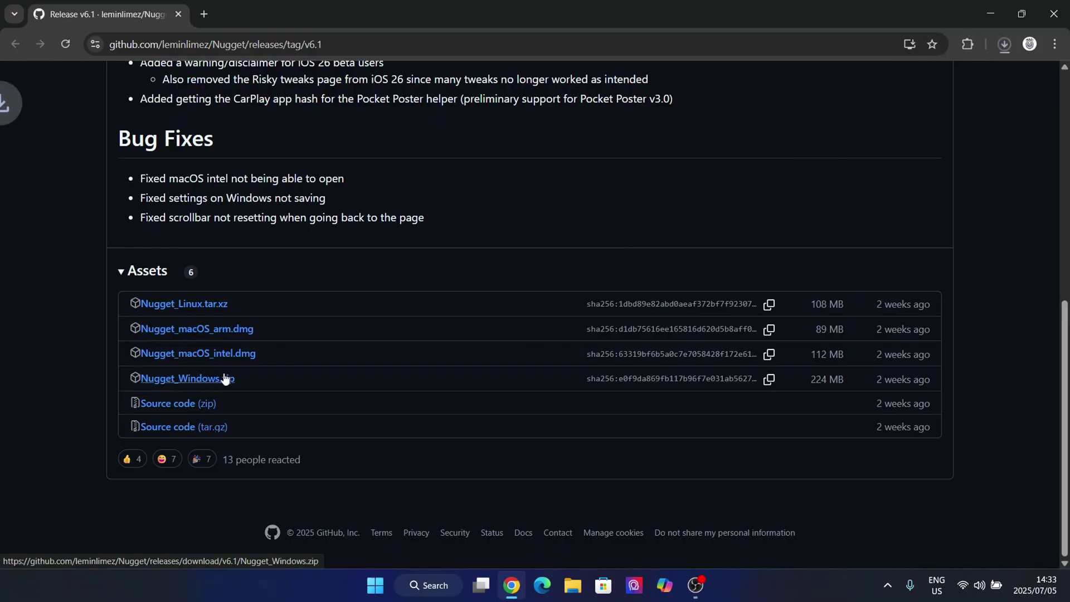
Remove the old entries from Chrome's full download history
left_click(1004, 44)
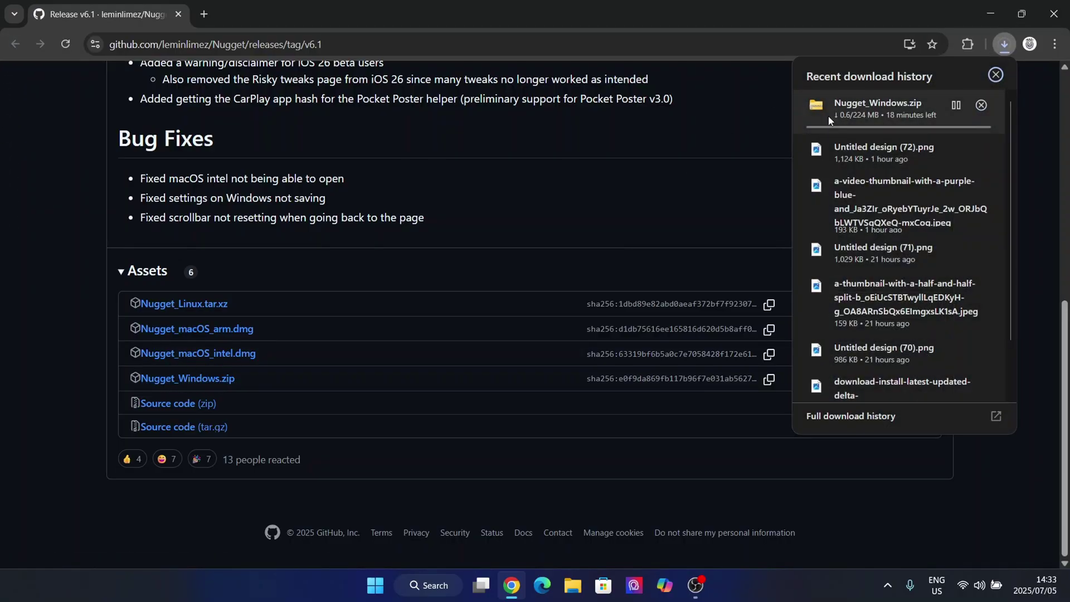
left_click(834, 428)
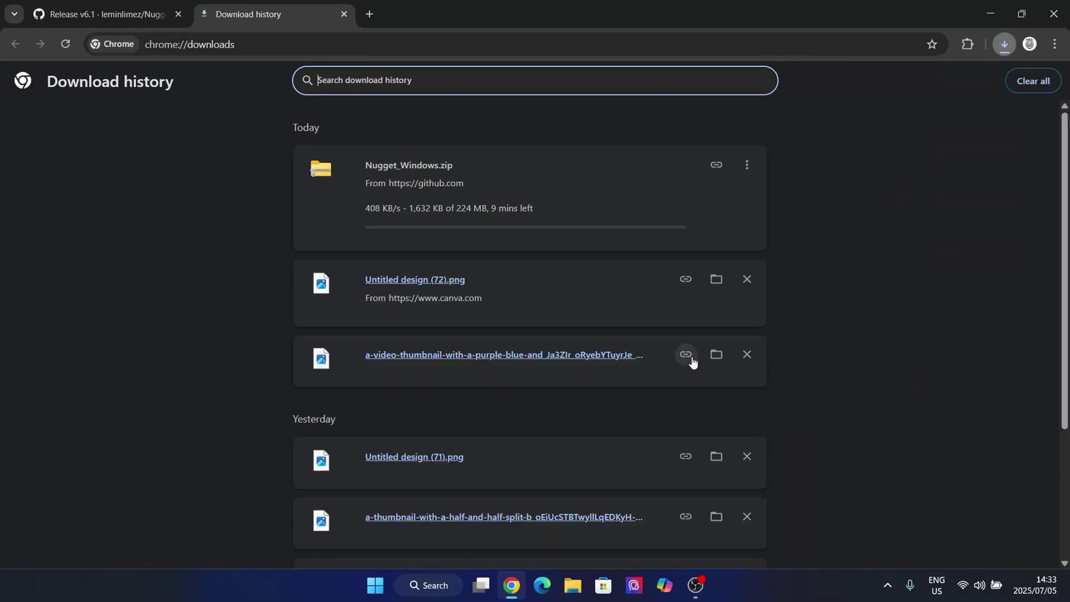
left_click(751, 280)
left_click(751, 280)
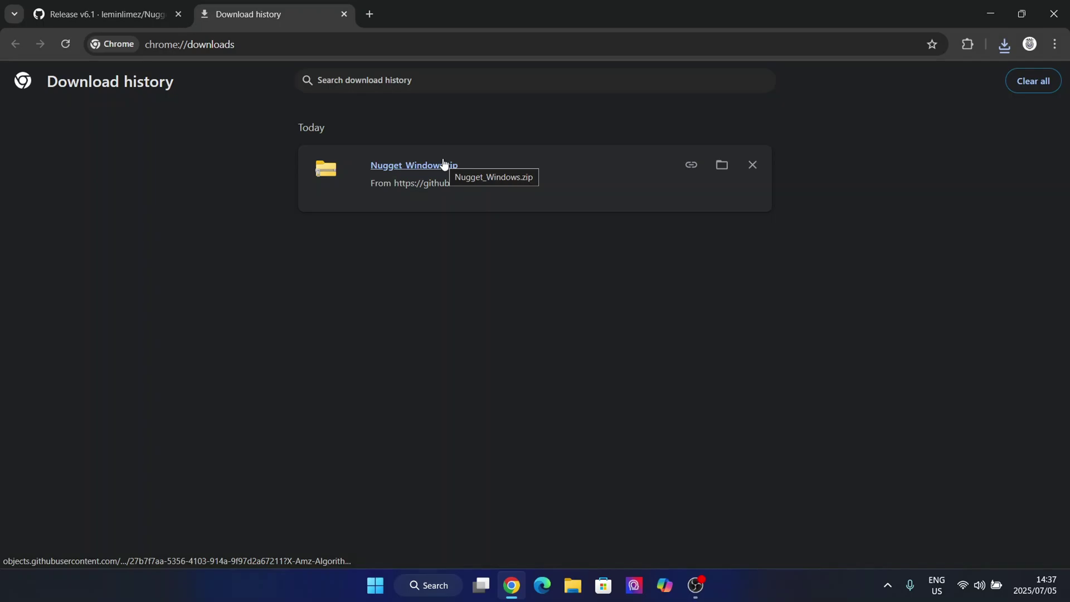
Move Nugget_Windows.zip from Downloads to the middle of the desktop
left_click(990, 8)
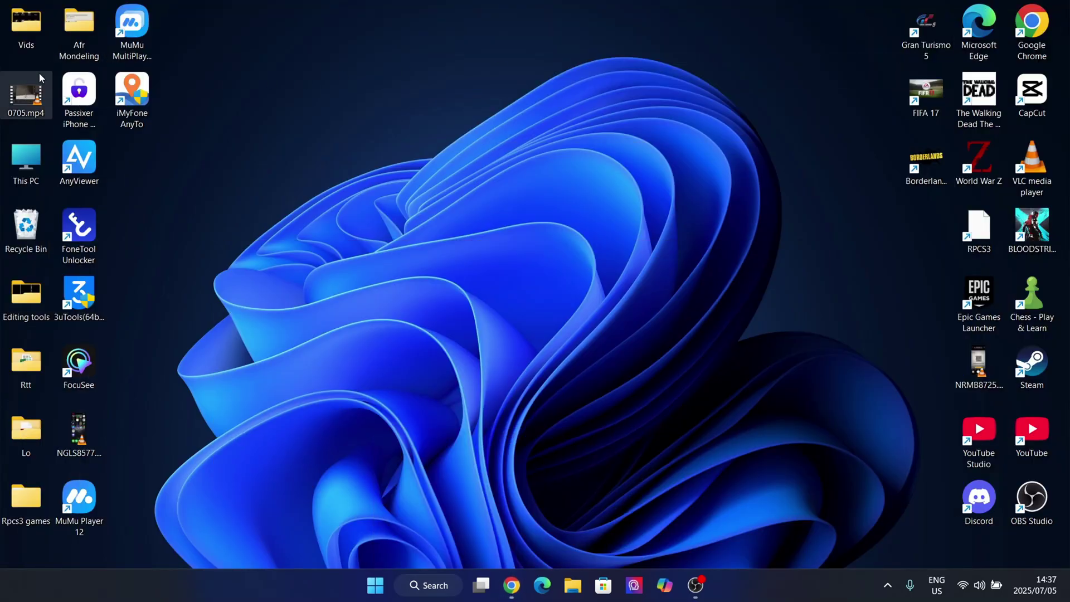
double_click(23, 166)
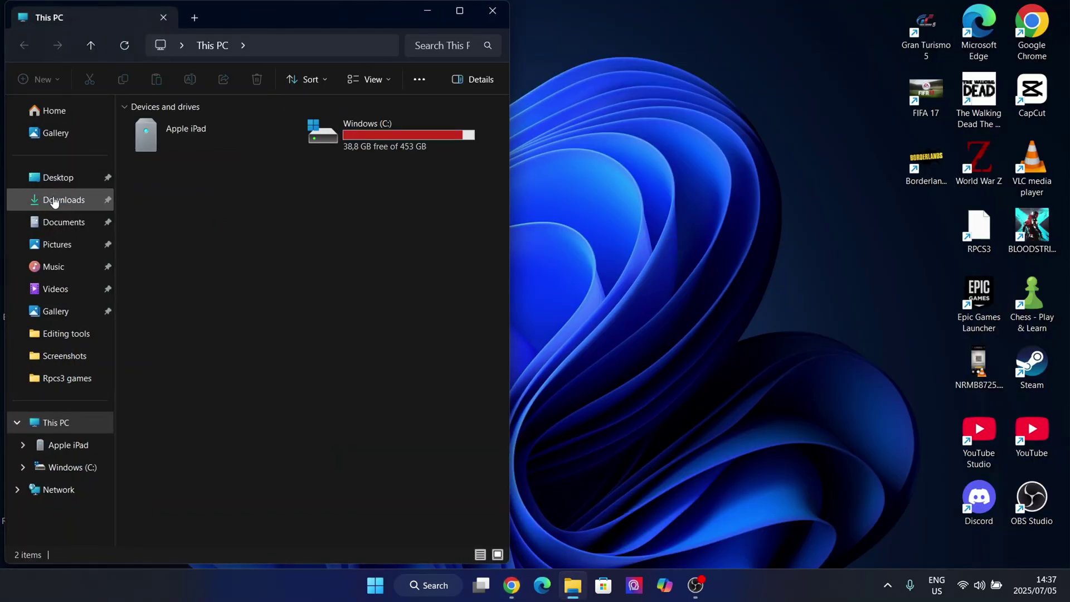
left_click(54, 199)
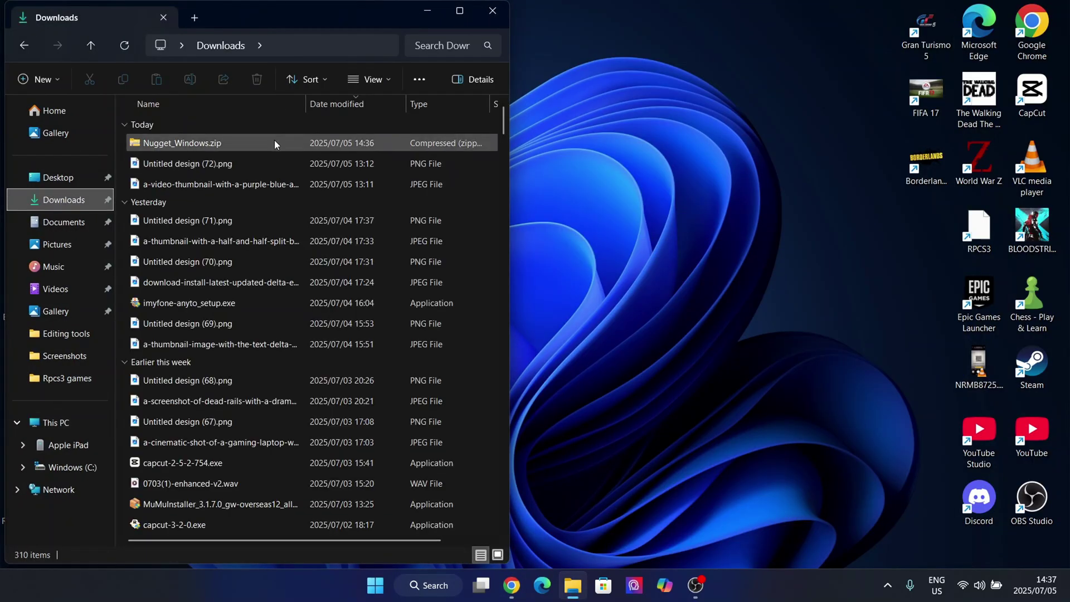
double_click(393, 144)
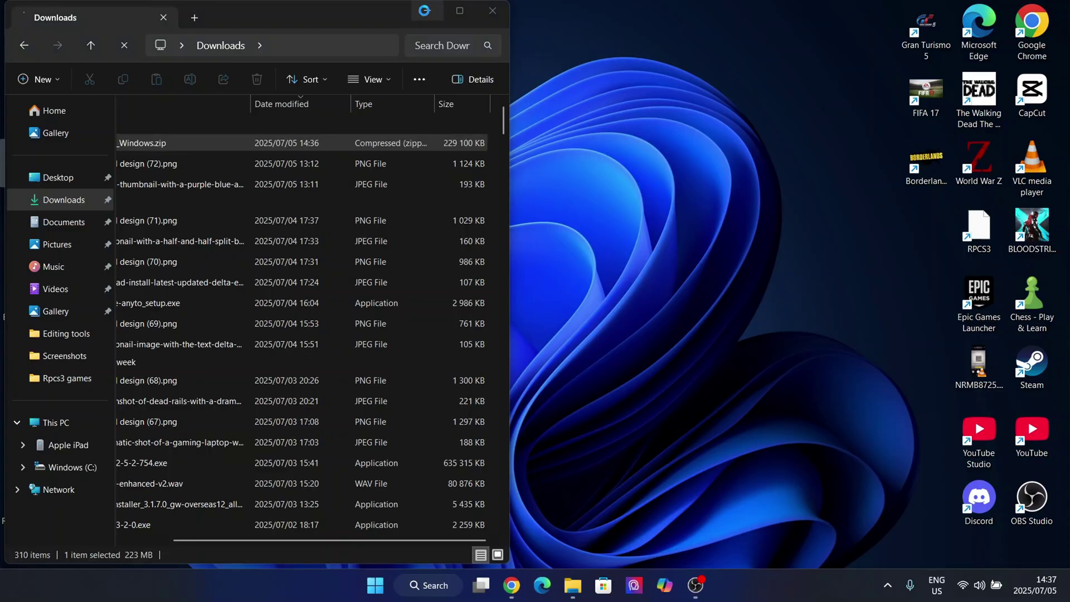
left_click(427, 10)
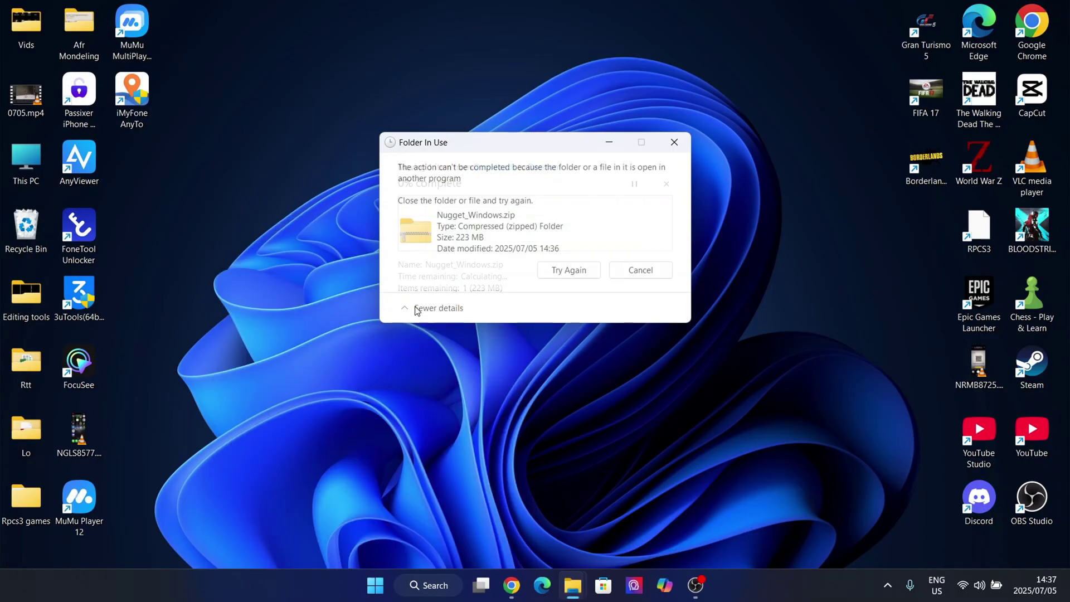
left_click(565, 272)
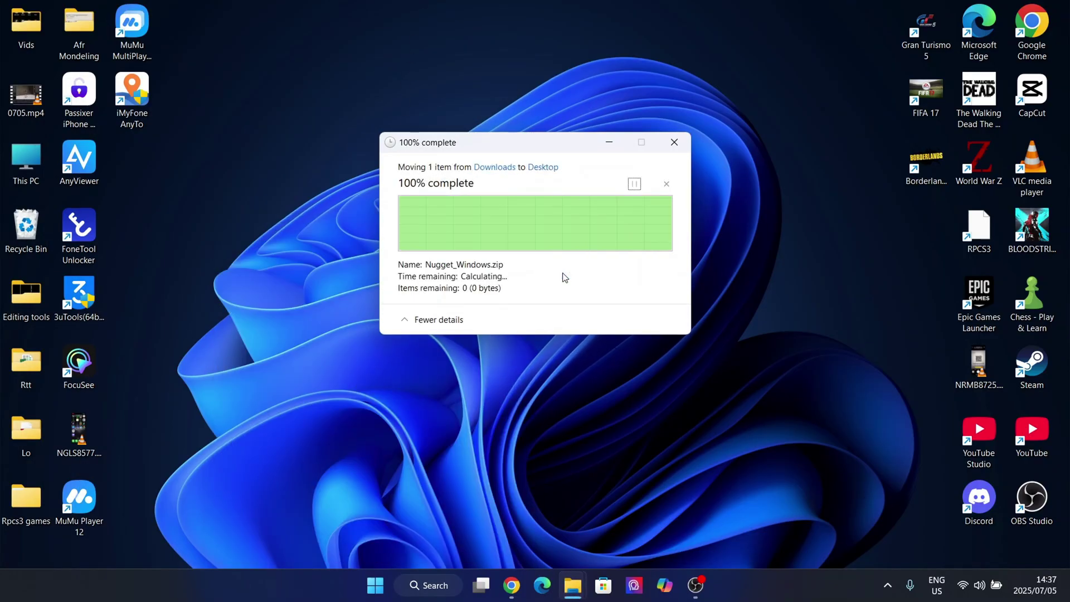
left_click_drag(647, 151, 487, 220)
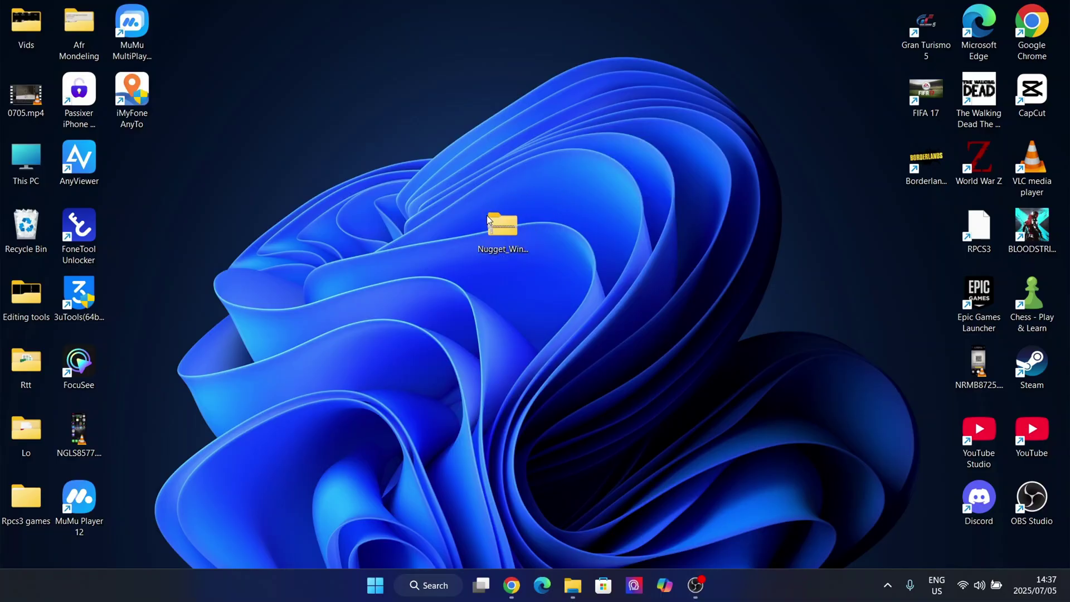
Extract the zip into a Nugget_Windows desktop folder and drop the zip in the Recycle Bin
right_click(488, 220)
left_click(543, 358)
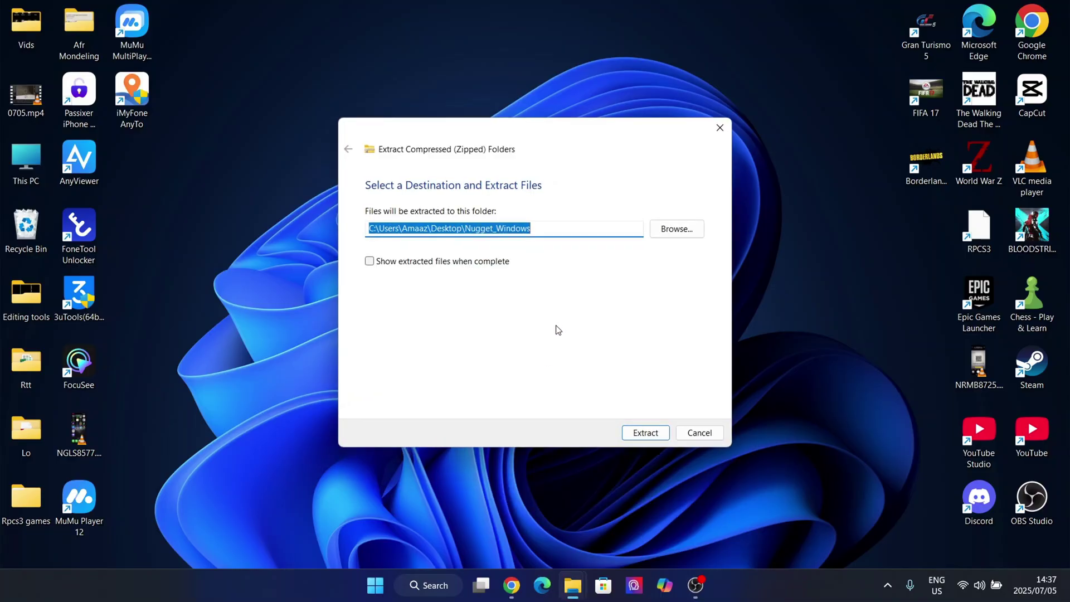
left_click(645, 433)
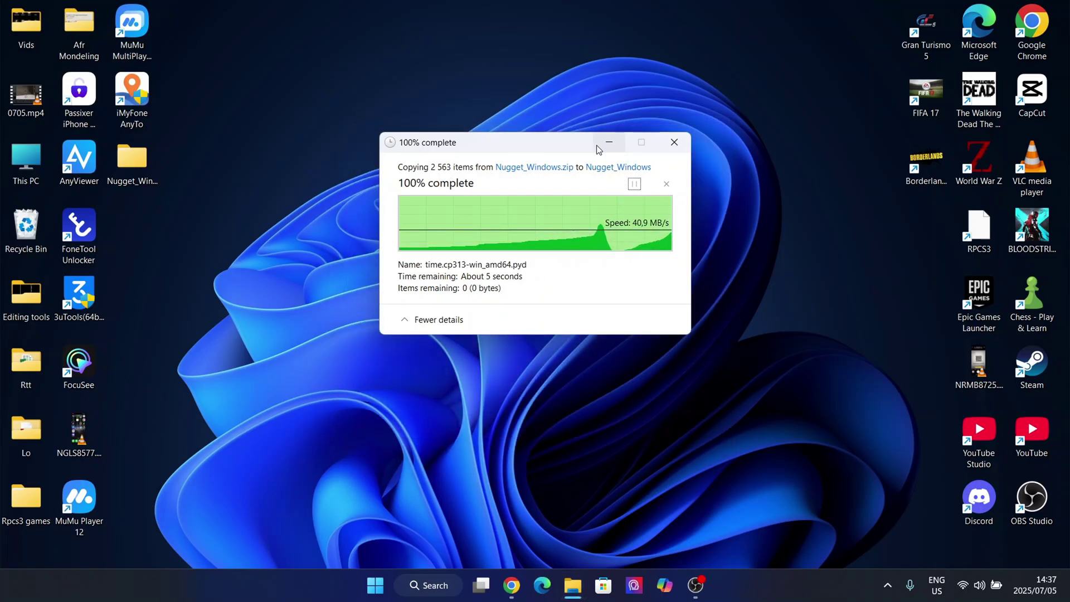
left_click_drag(499, 225, 16, 212)
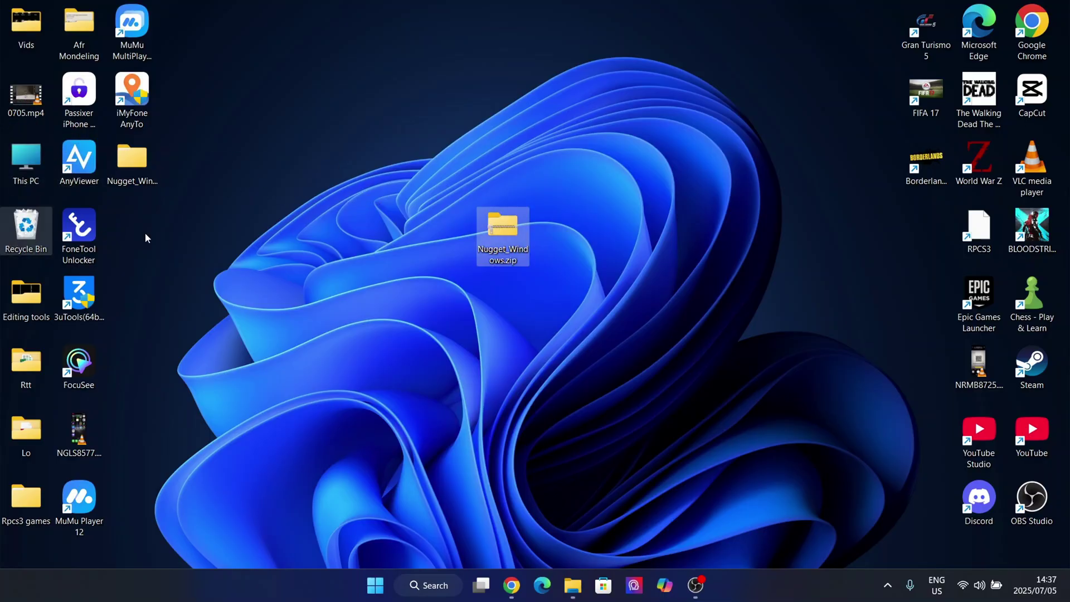
Launch Nugget.exe from Nugget_Windows\Nugget, choosing Run anyway at the SmartScreen warning
double_click(146, 168)
double_click(179, 124)
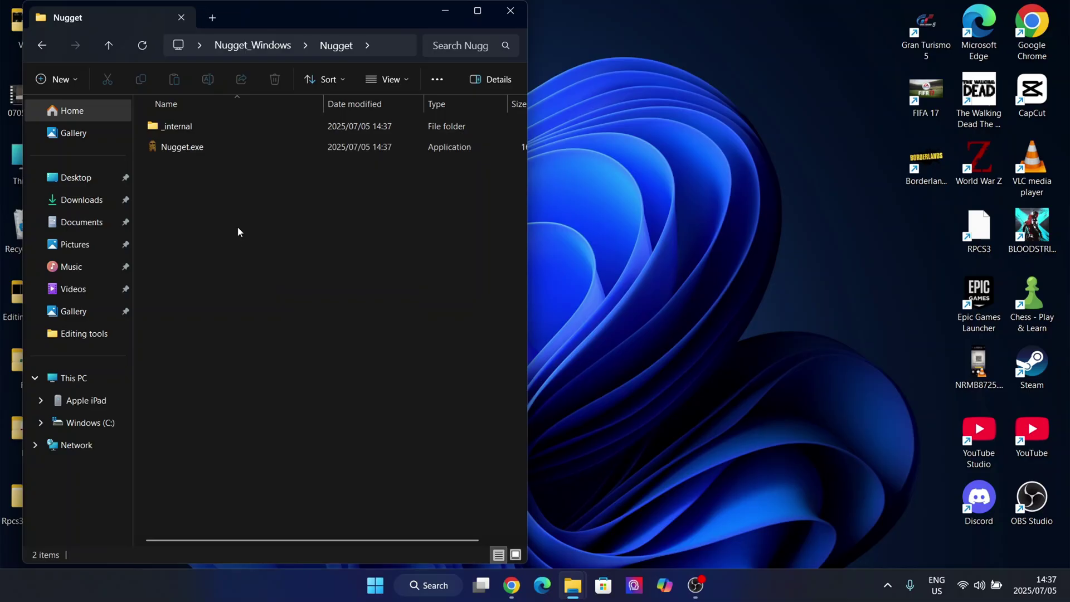
double_click(202, 145)
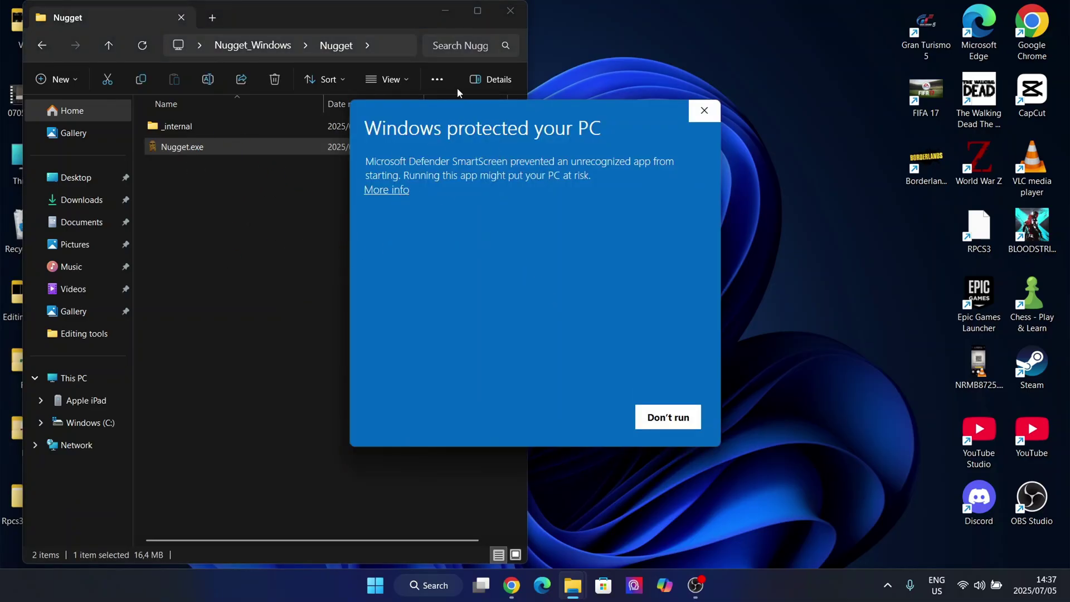
left_click(384, 190)
left_click(600, 419)
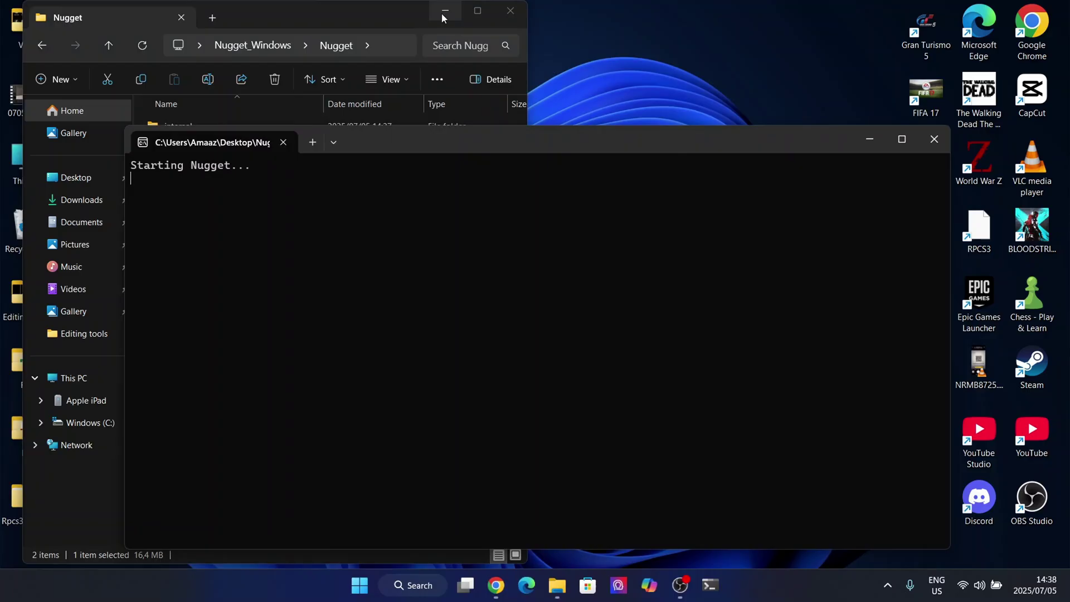
left_click(443, 13)
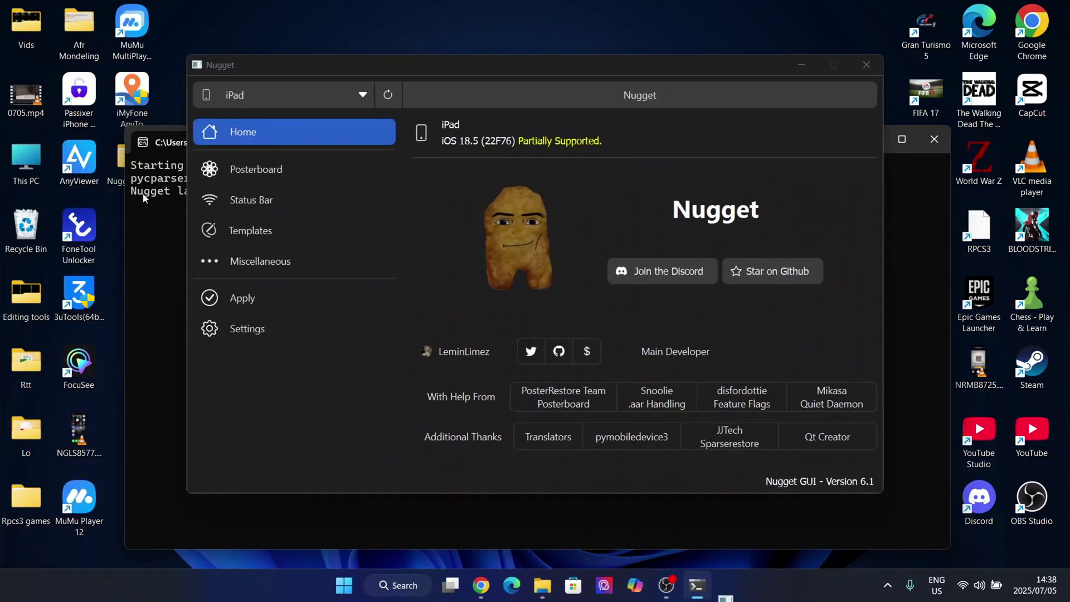
Reposition the Nugget window into full view and minimize the console behind it
left_click_drag(740, 75, 724, 183)
left_click(867, 139)
left_click_drag(648, 171, 656, 55)
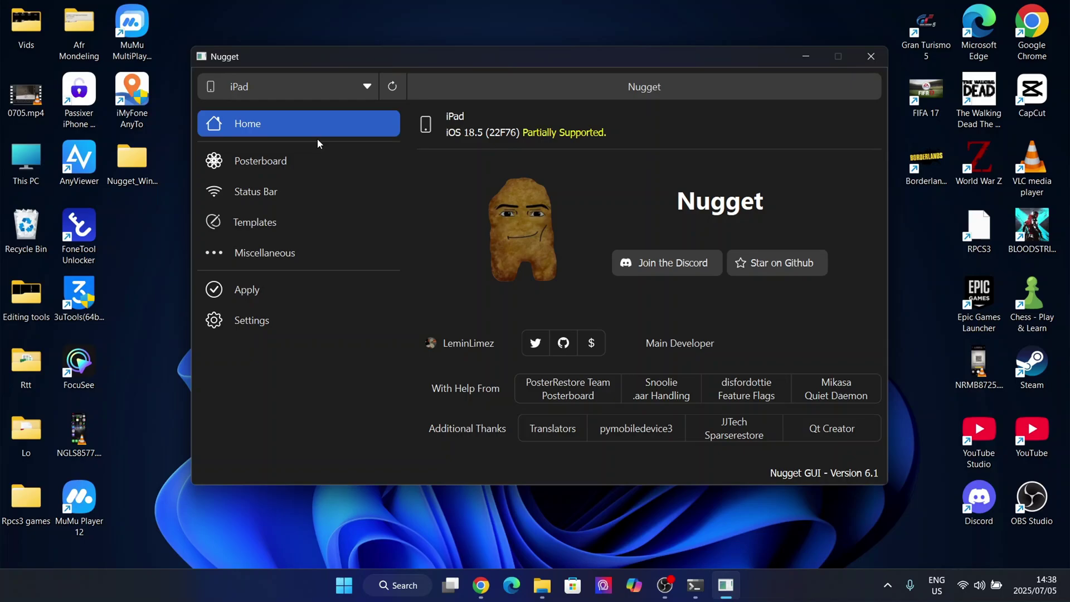
Look through the Status Bar, Templates, Miscellaneous, Apply and Settings pages, then open Posterboard
left_click(290, 161)
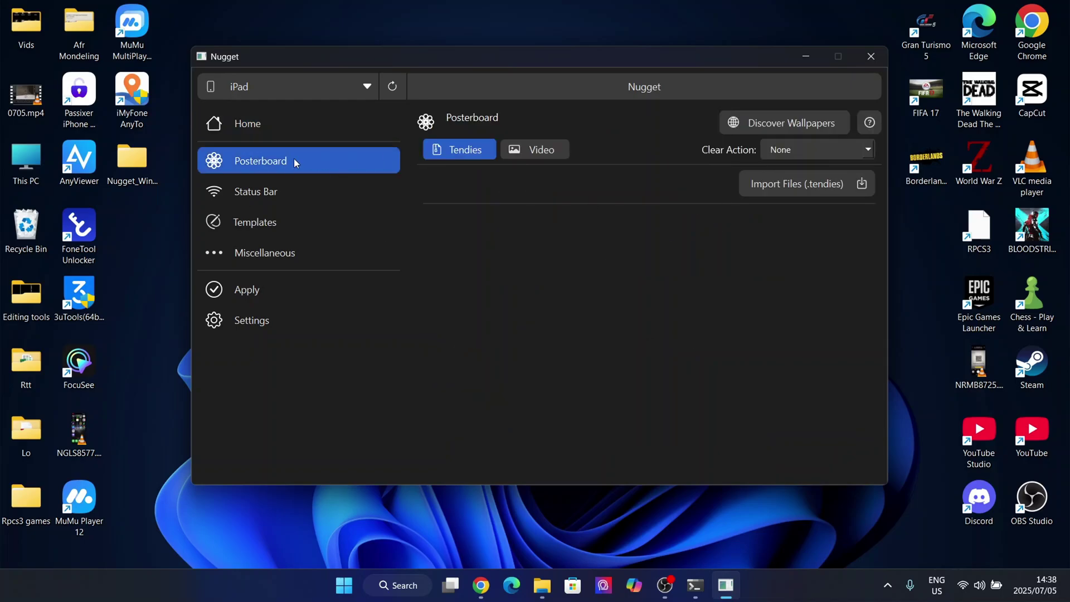
left_click(268, 188)
left_click(242, 221)
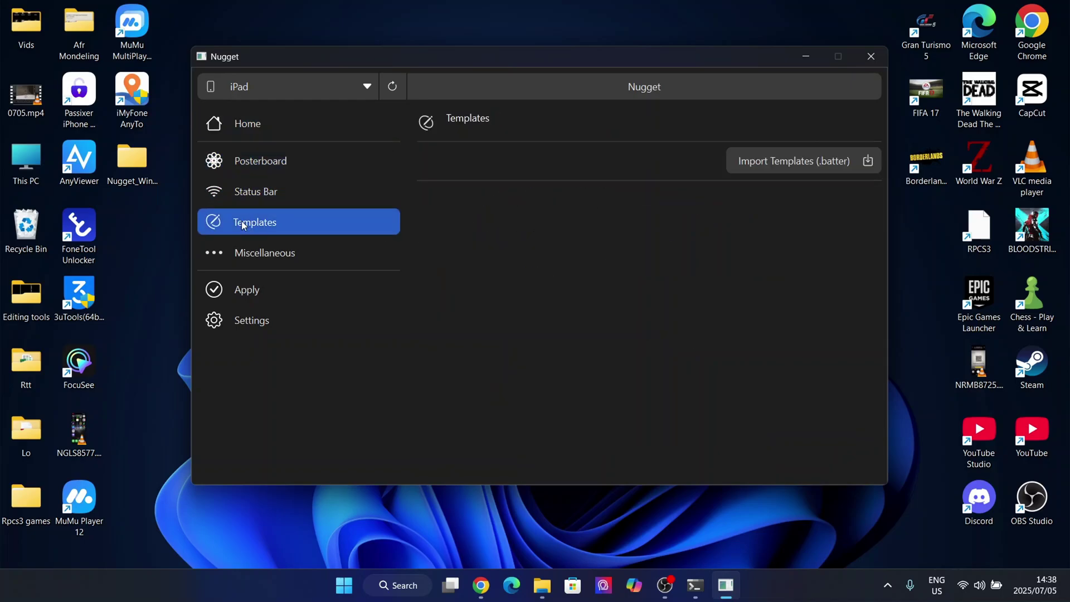
left_click(242, 261)
left_click(277, 298)
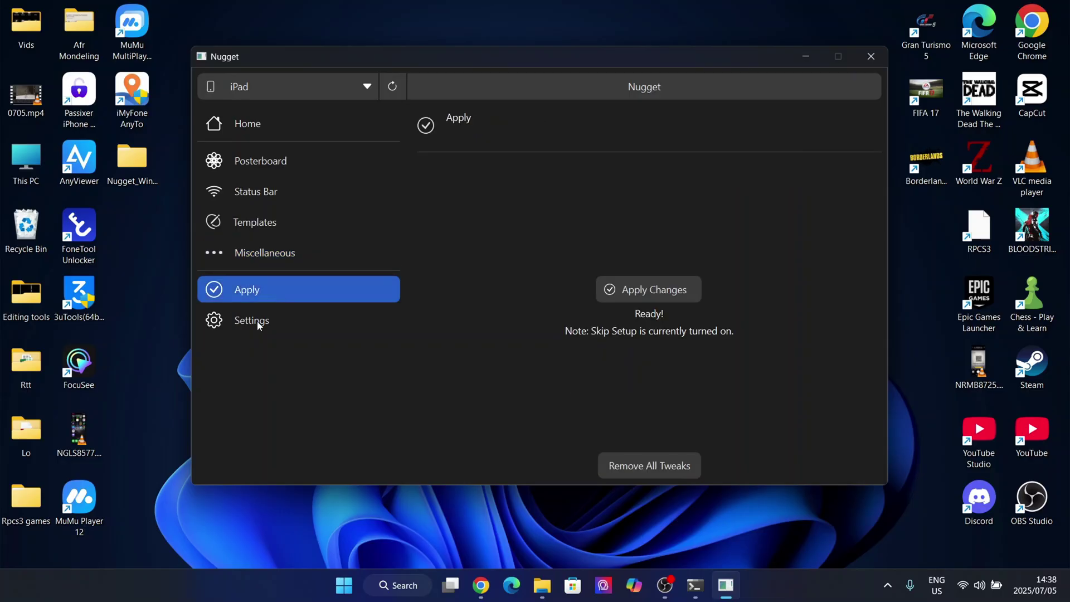
left_click(257, 321)
left_click(334, 126)
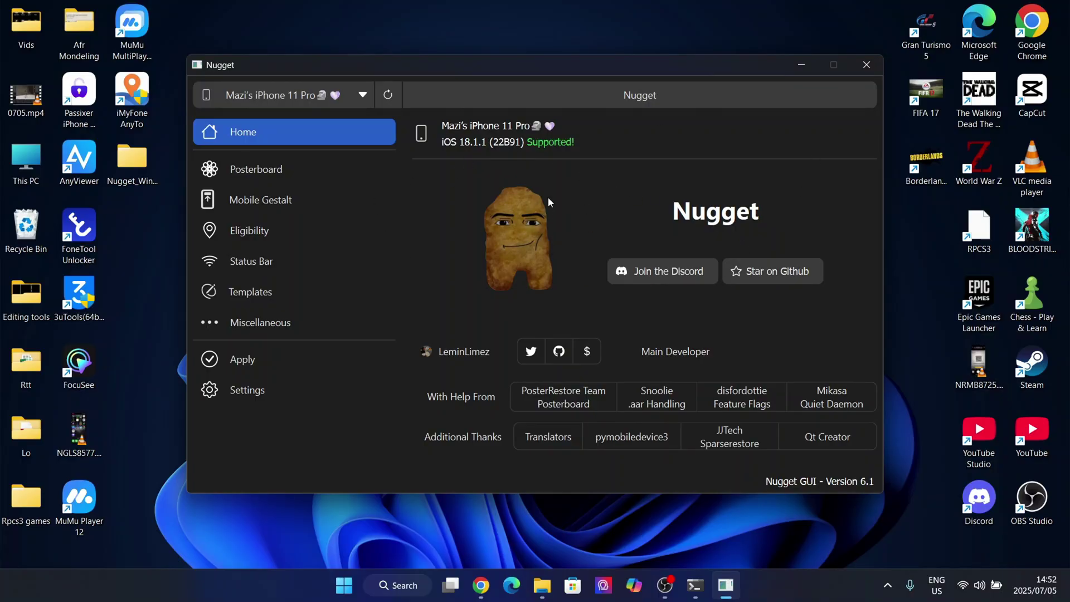
left_click(280, 170)
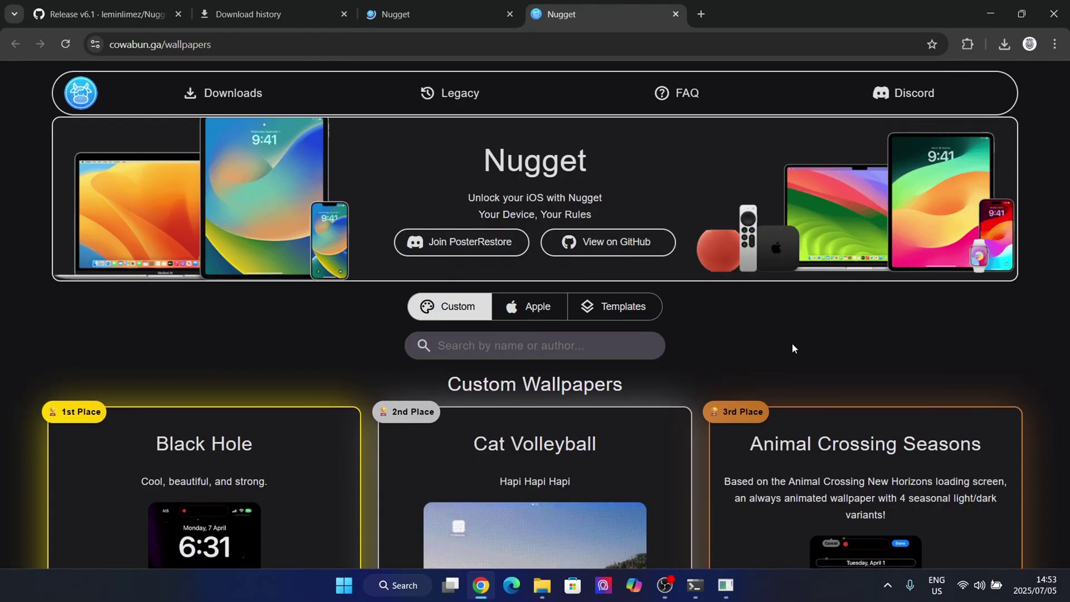
Scroll the cowabun.ga wallpaper gallery down to the Mario Gamer wallpaper
scroll(803, 339, "down", 2)
scroll(817, 334, "down", 8)
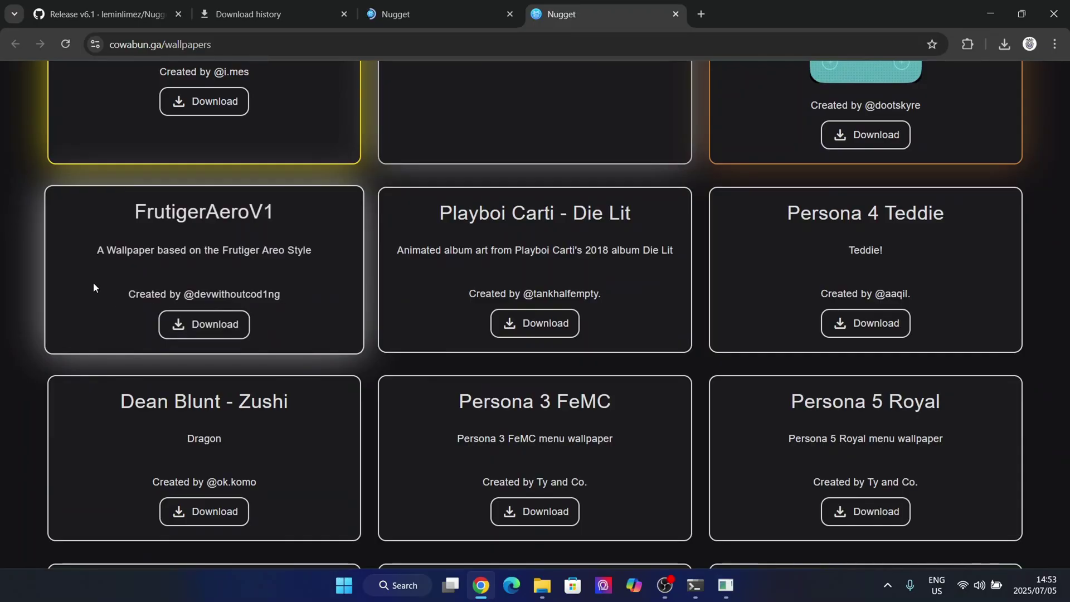
scroll(217, 279, "down", 2)
scroll(216, 279, "down", 20)
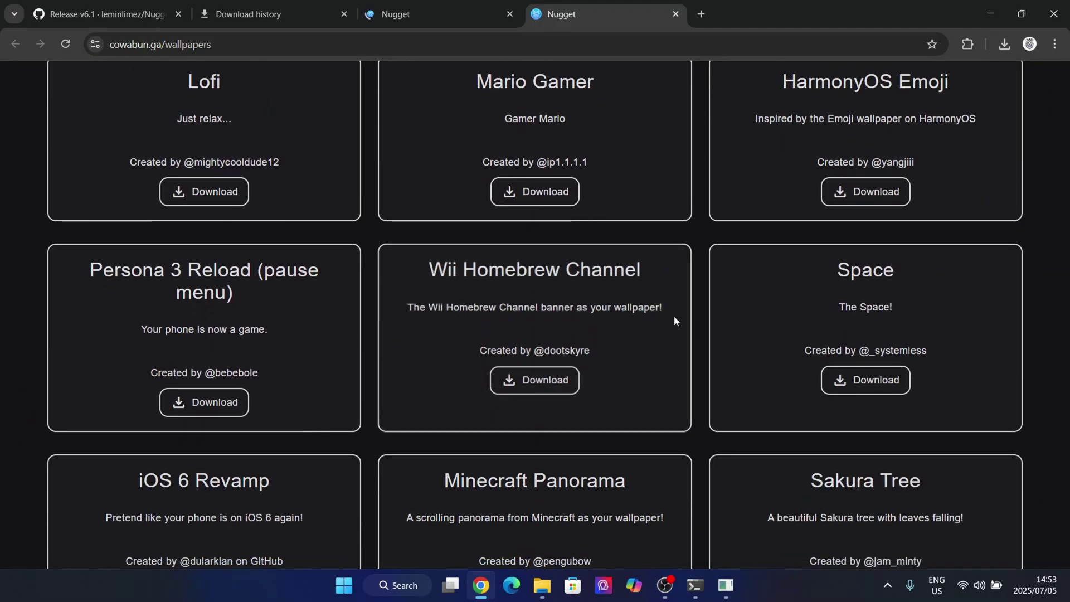
scroll(464, 303, "down", 13)
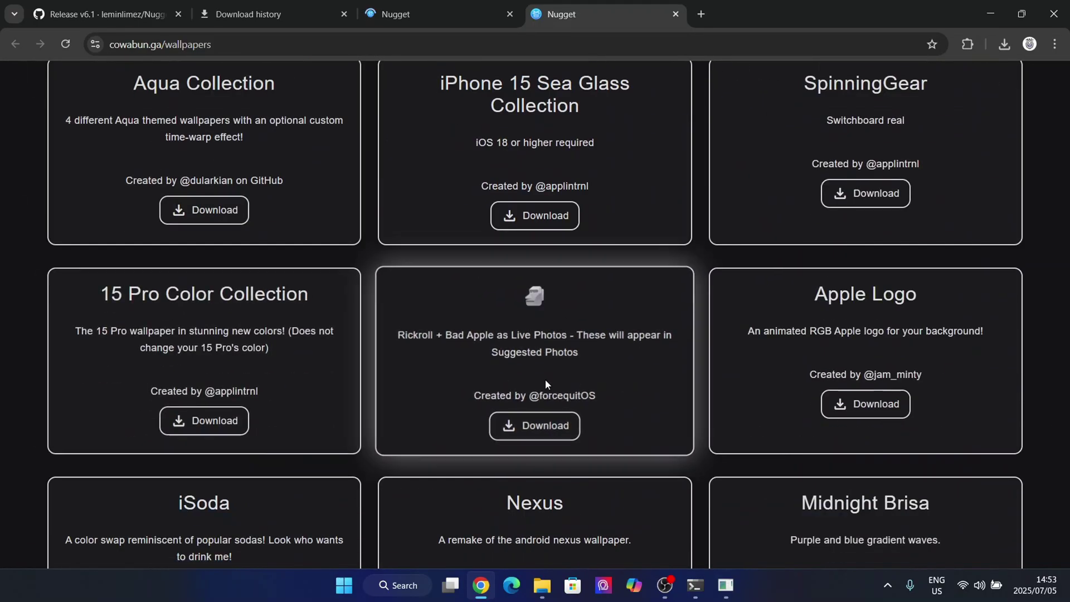
scroll(810, 386, "up", 20)
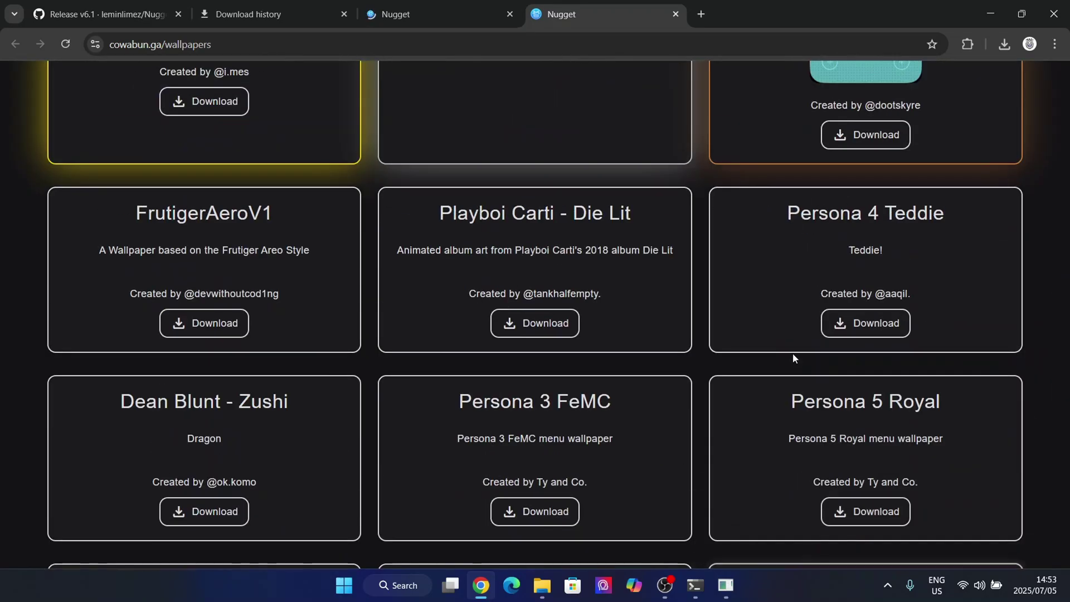
scroll(786, 351, "up", 5)
scroll(310, 346, "down", 15)
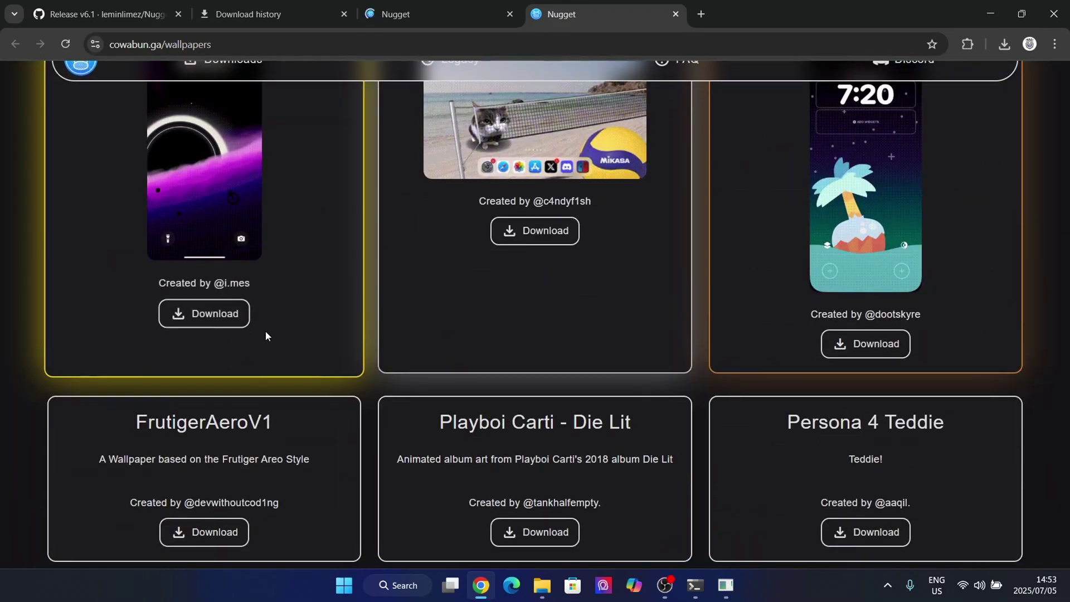
left_click(664, 585)
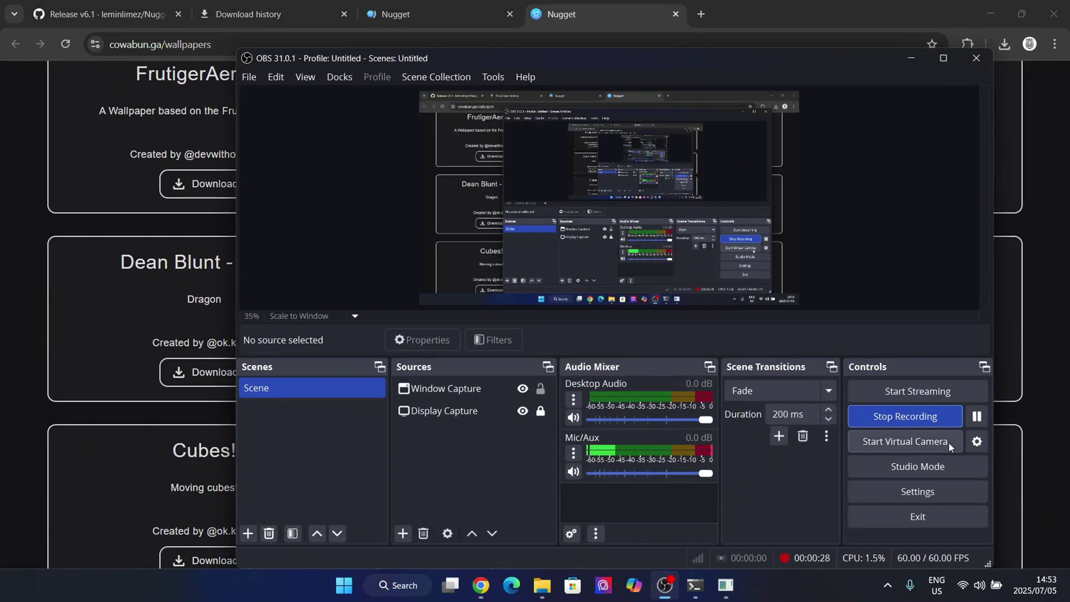
left_click(910, 58)
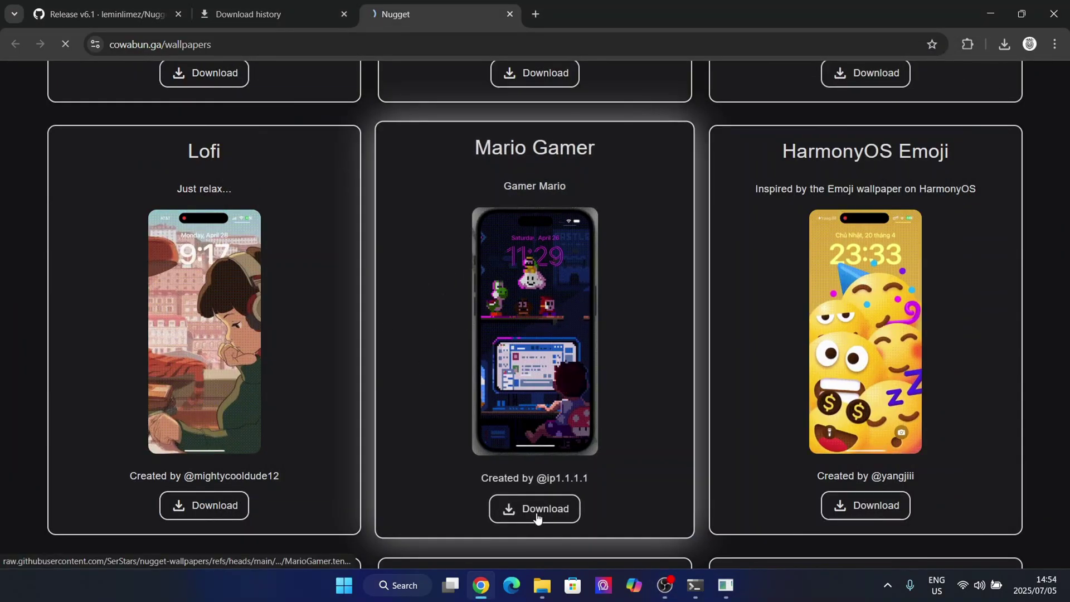
Download Mario Gamer as MarioGamer.tendies and confirm it in the download history
left_click(545, 510)
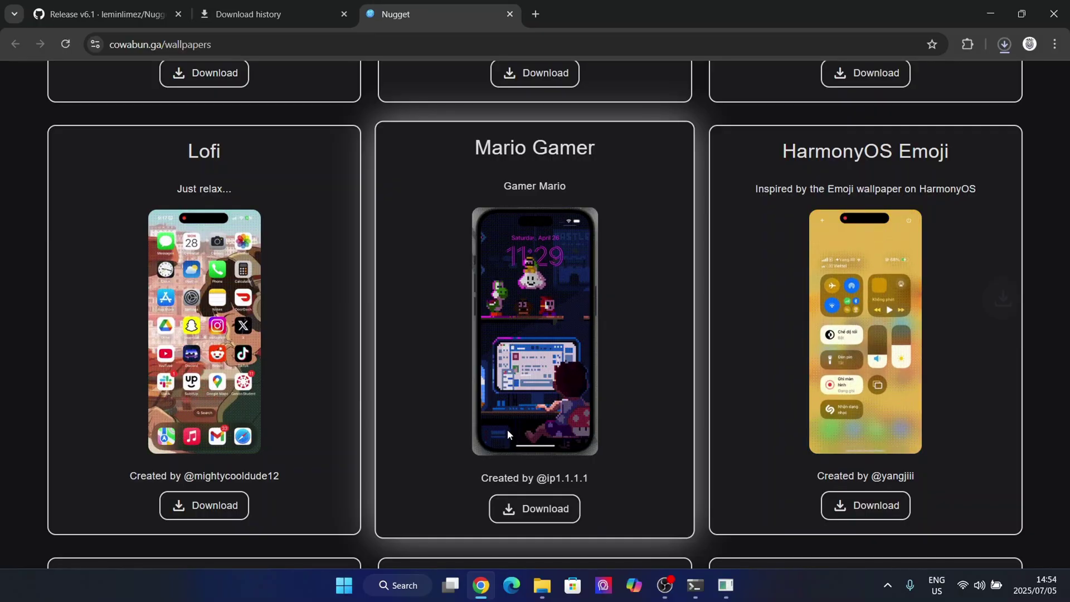
left_click(1005, 45)
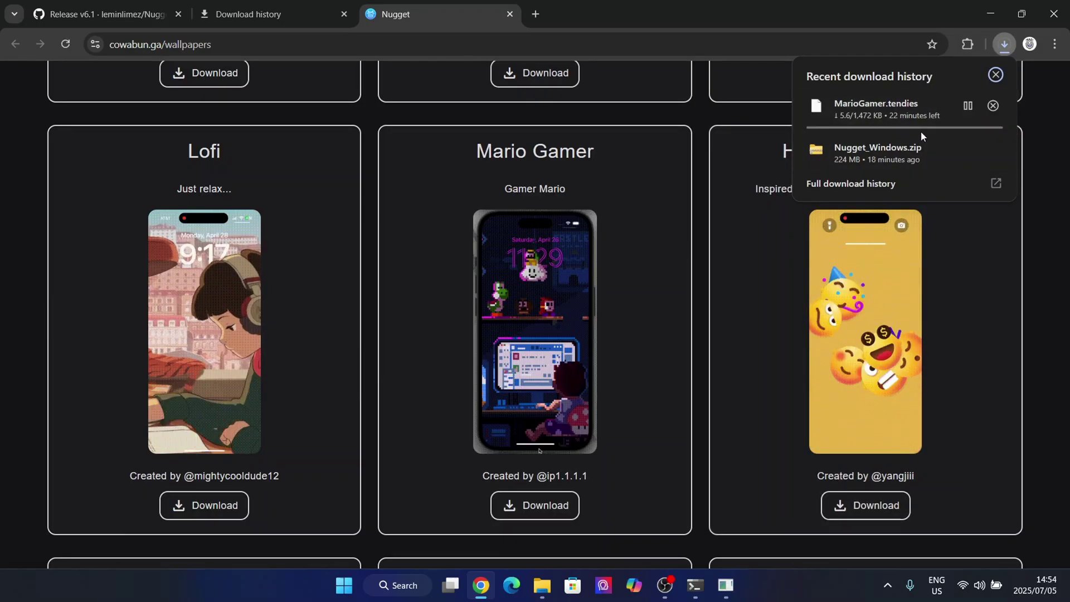
key("ctrl+shift+Tab")
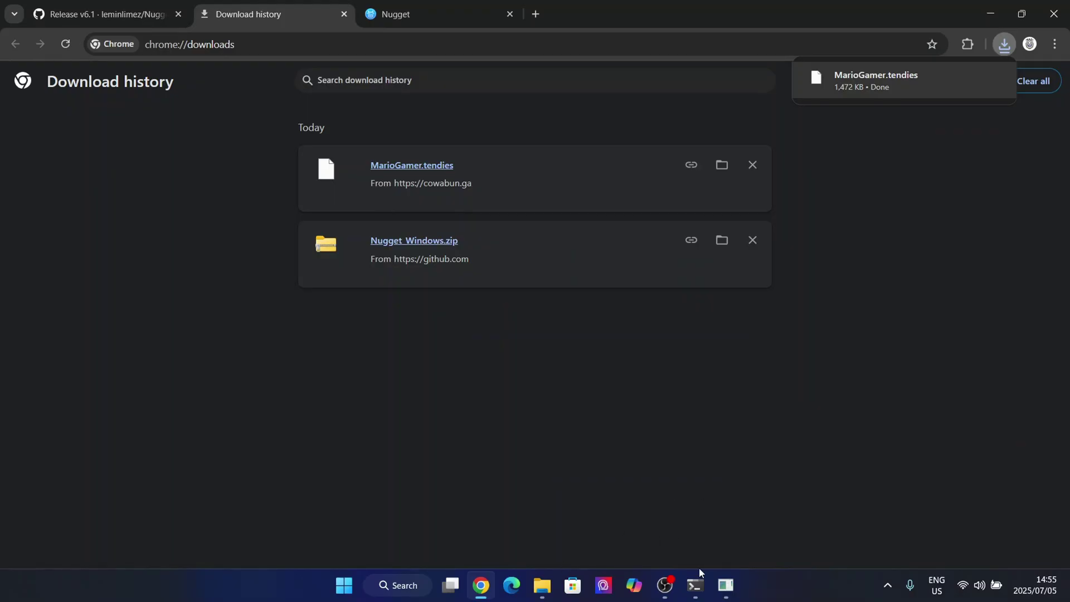
Import MarioGamer.tendies from Downloads into Nugget's Posterboard page
left_click(726, 585)
left_click(232, 138)
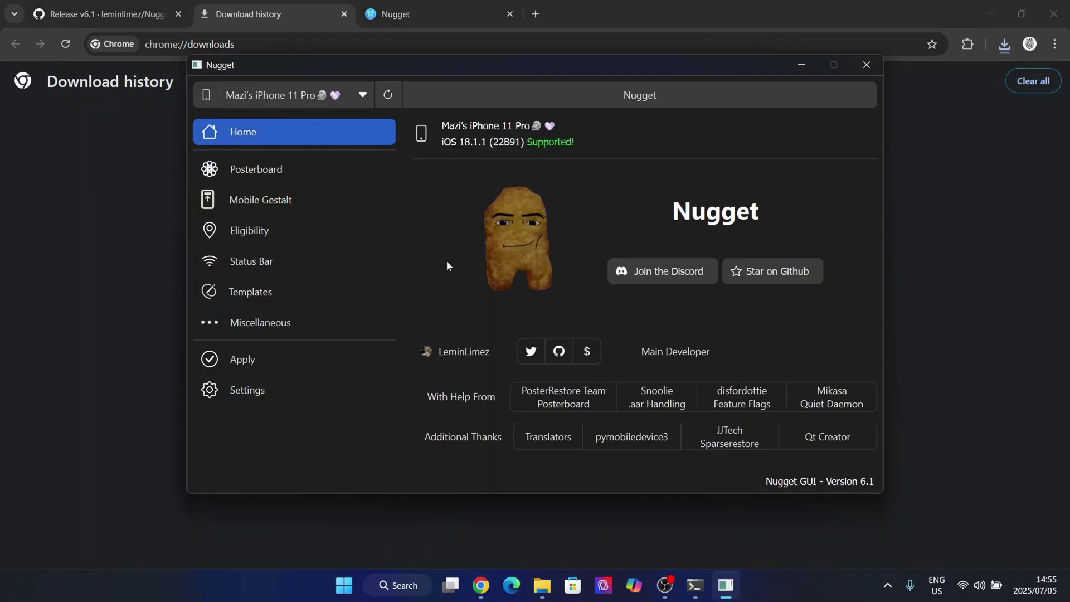
left_click(331, 169)
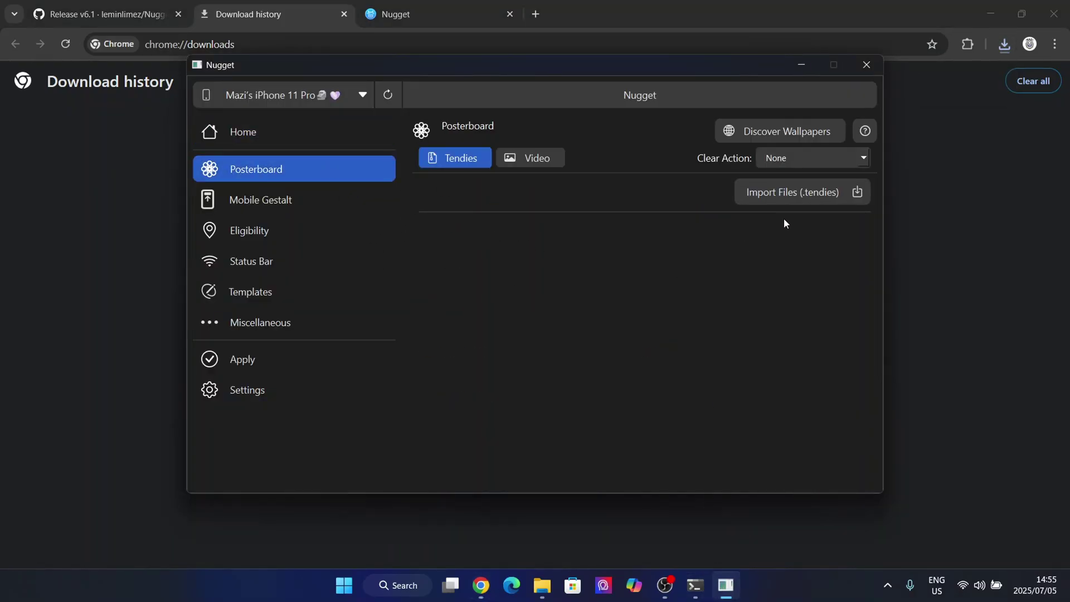
left_click(809, 189)
left_click(248, 212)
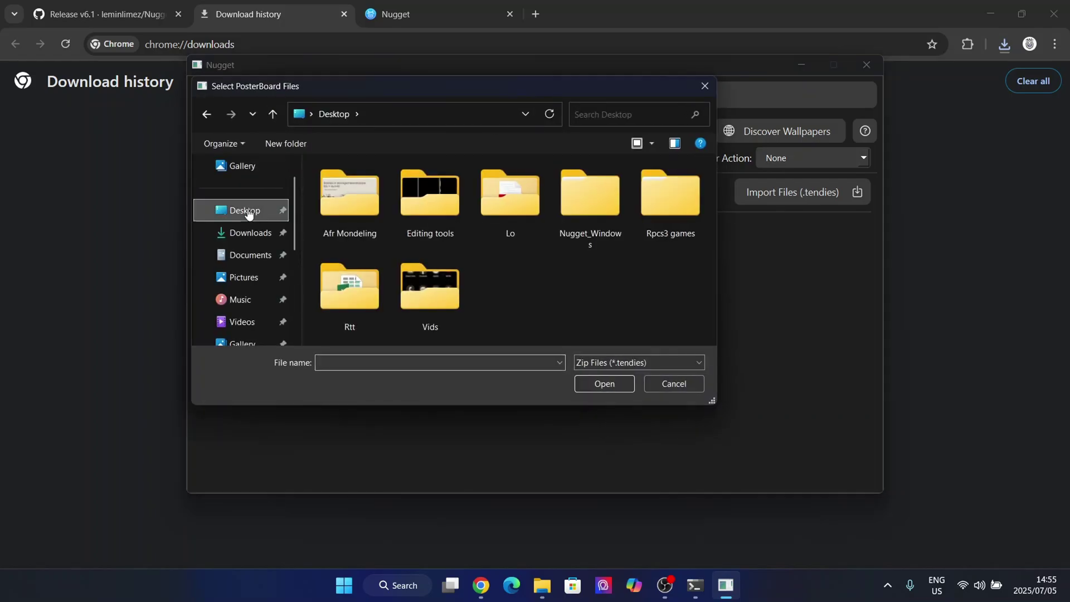
left_click(246, 229)
left_click(360, 202)
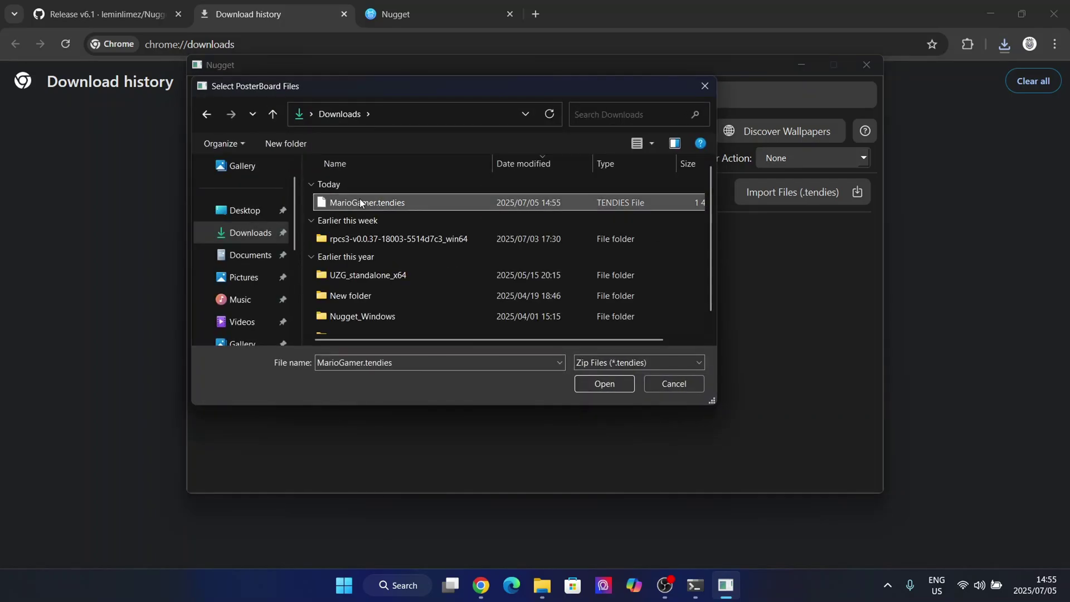
left_click(621, 384)
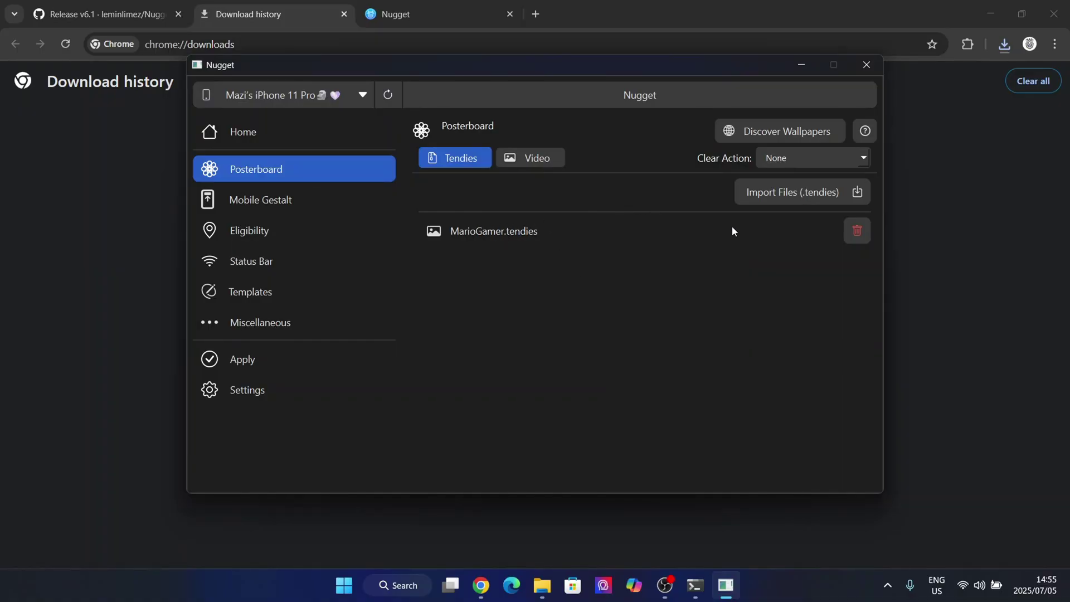
Check the Posterboard Clear Action options and leave it at None
left_click(255, 205)
left_click(299, 166)
left_click(852, 159)
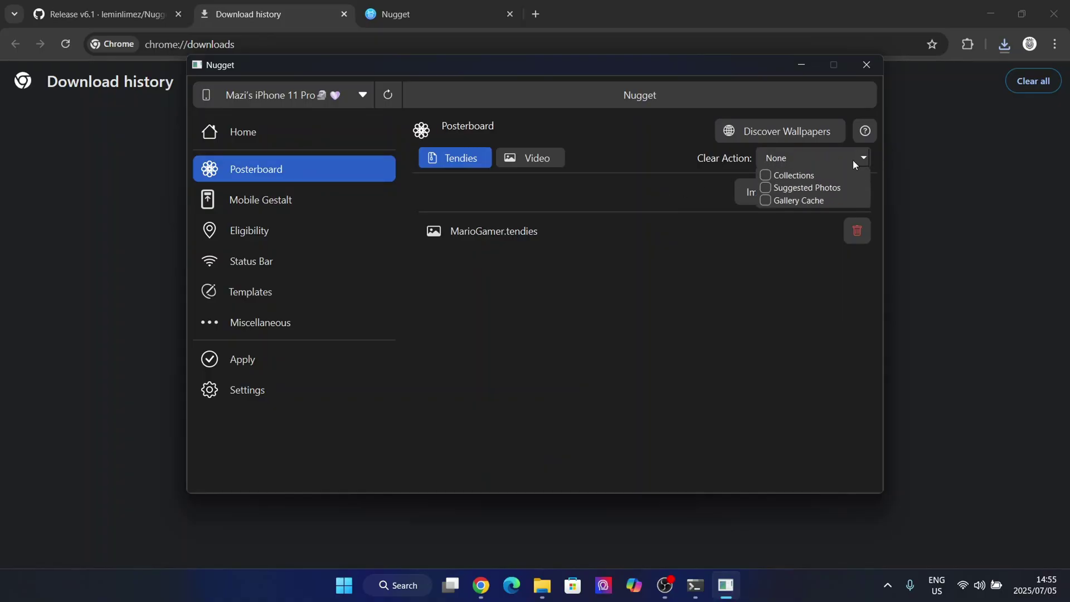
left_click(873, 155)
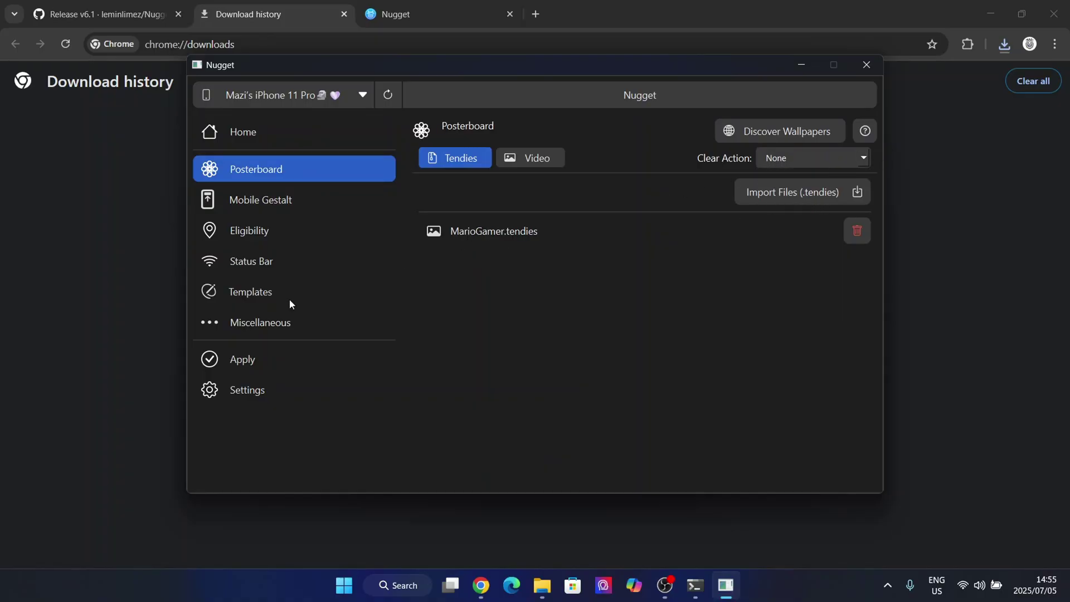
Apply Changes from Nugget's Apply page, dismiss the Success message, and go back to Posterboard
left_click(249, 359)
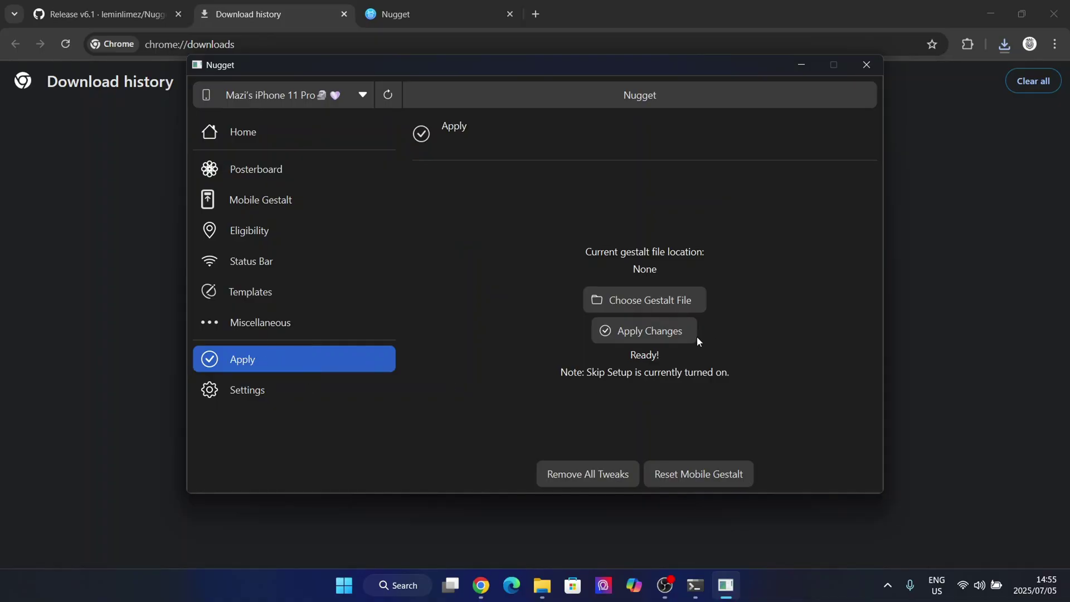
left_click(670, 330)
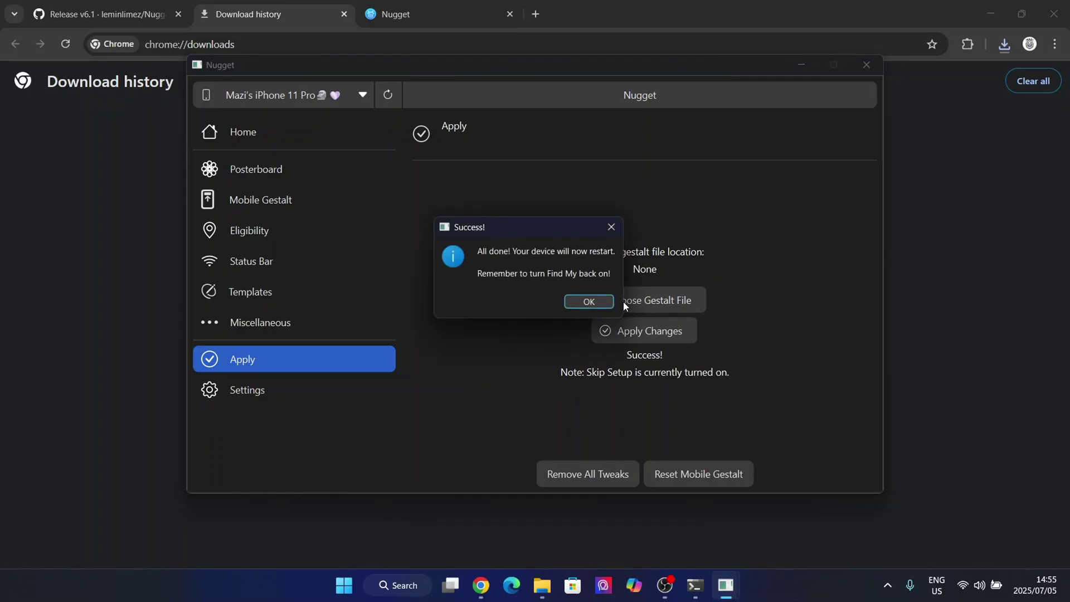
left_click(589, 302)
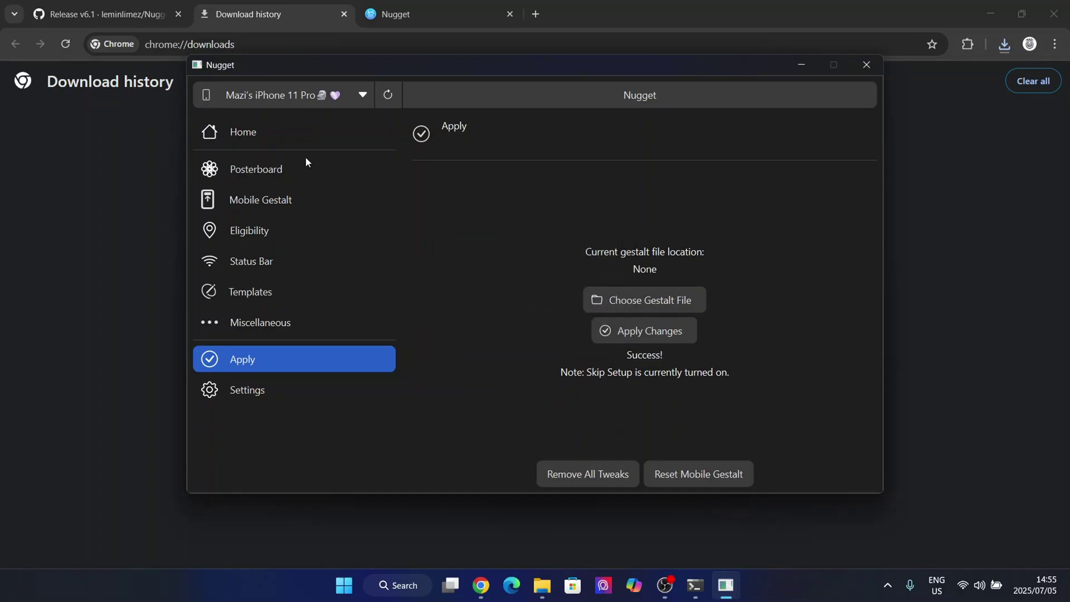
left_click(305, 176)
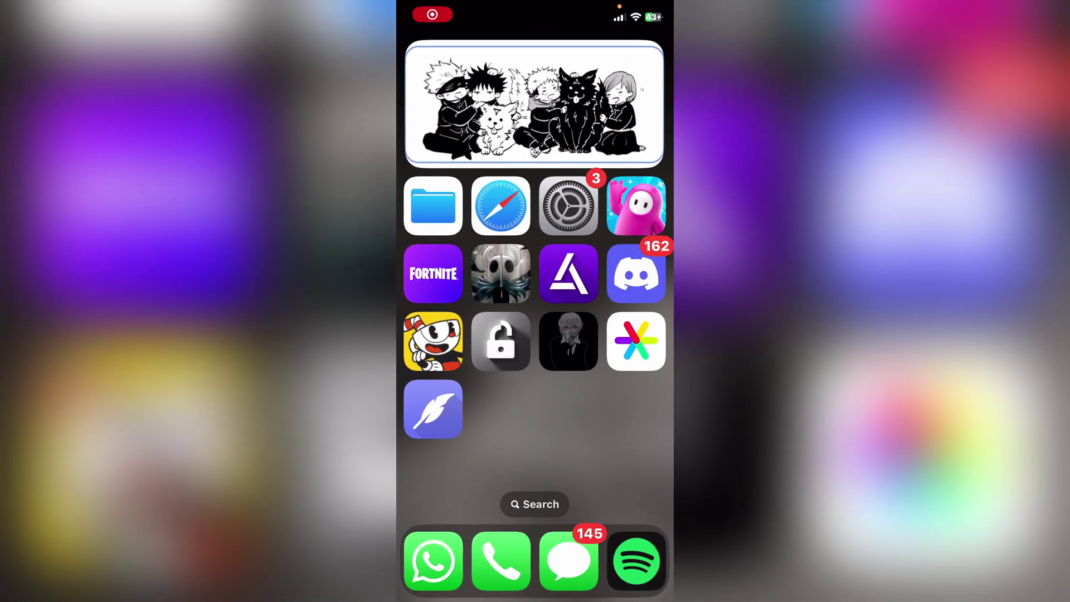
Open the iPhone's Settings and go to Wallpaper
left_click(569, 206)
scroll(535, 335, "down", 3)
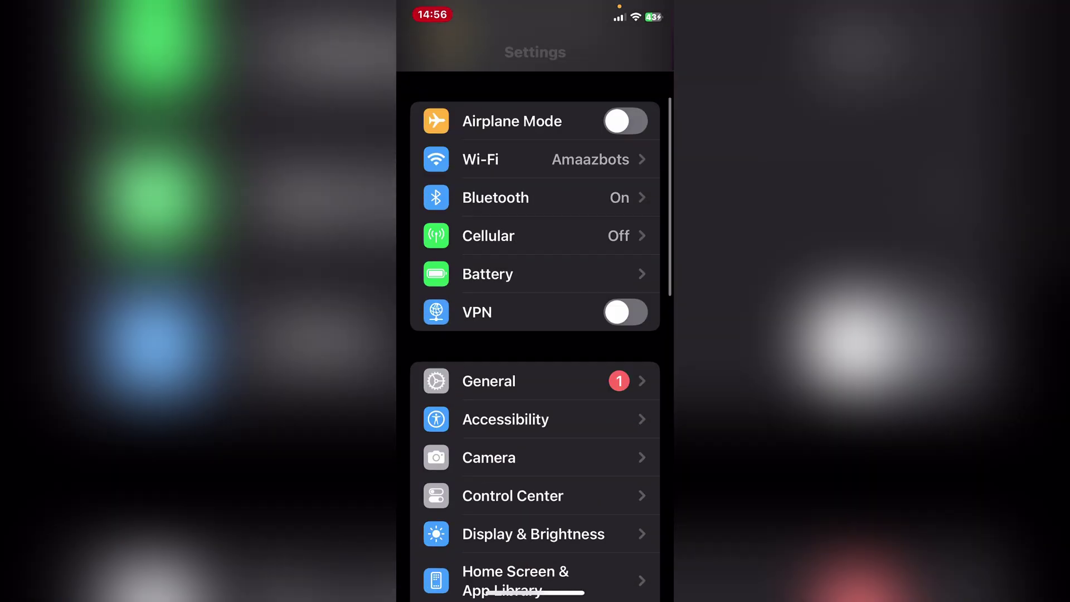
scroll(535, 334, "down", 5)
scroll(535, 334, "up", 1)
left_click(485, 473)
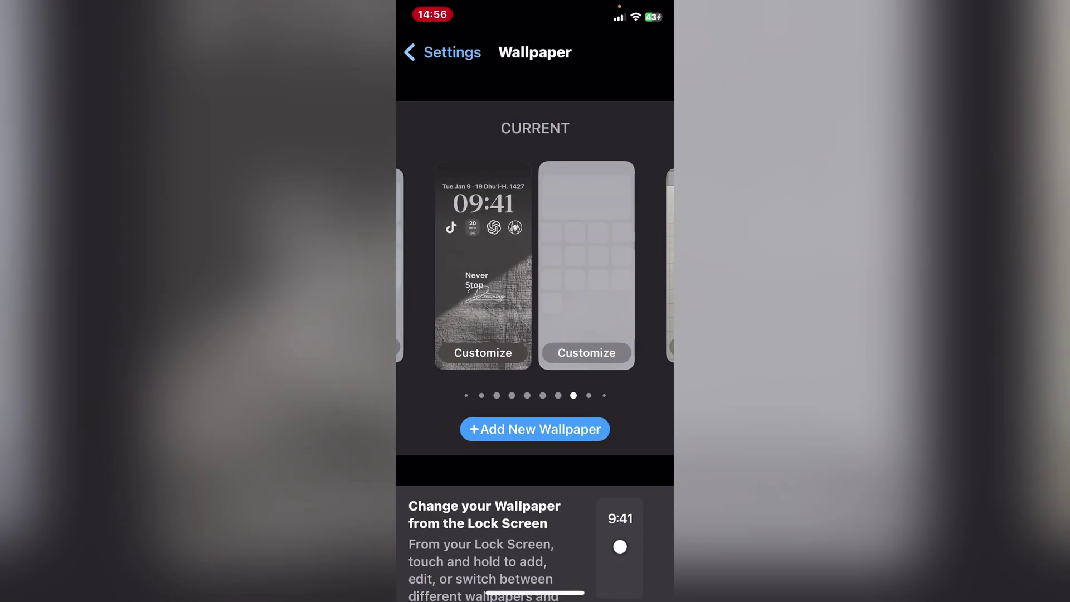
Add the pixel-art Mario wallpaper from Collections and set it as a wallpaper pair
scroll(535, 264, "right", 2)
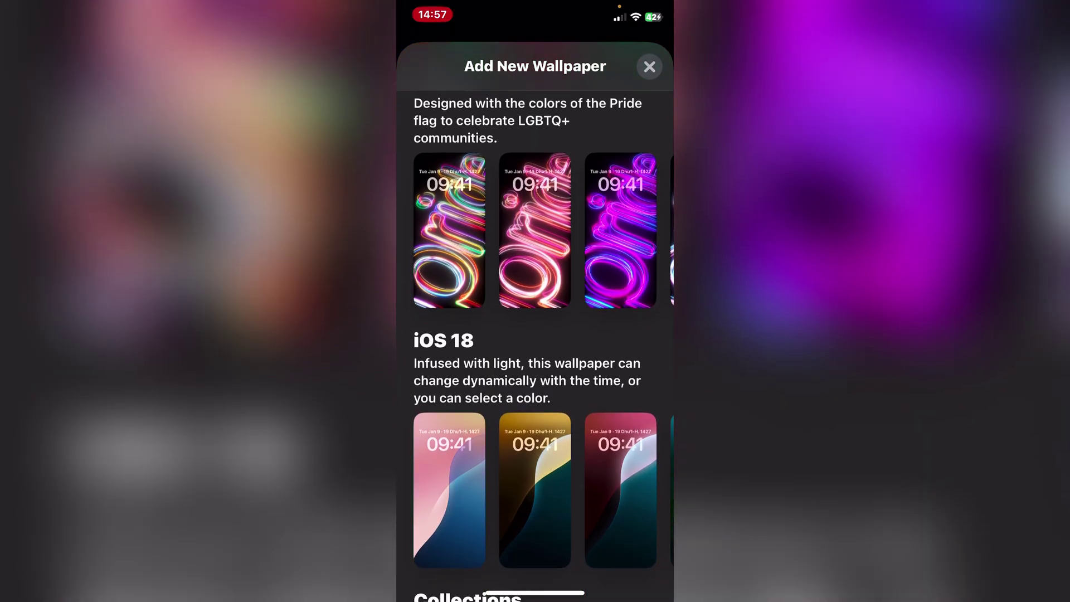
scroll(535, 335, "down", 9)
scroll(535, 334, "up", 2)
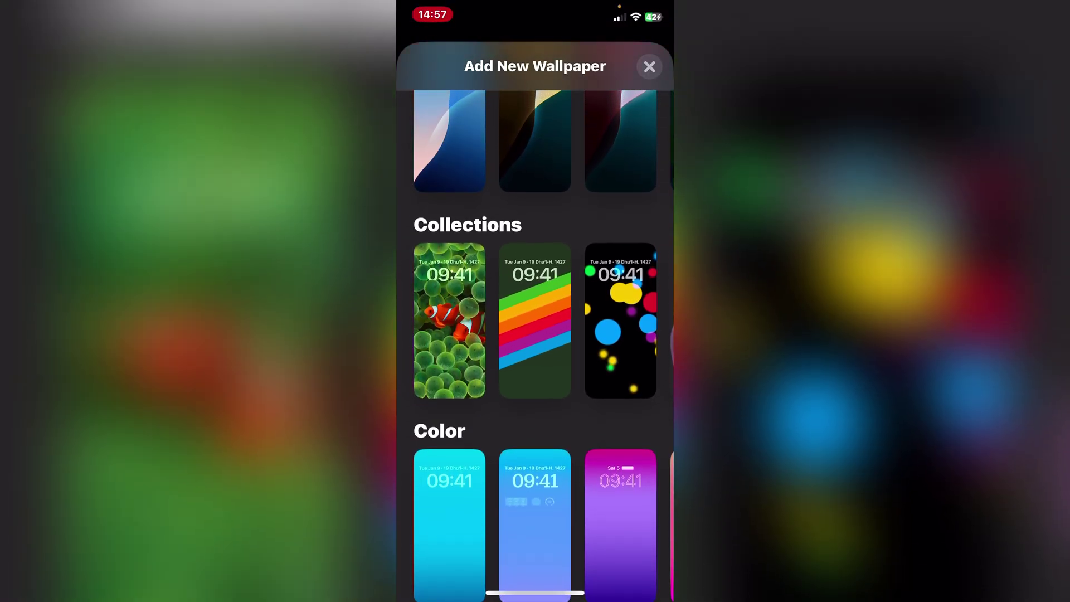
scroll(535, 320, "right", 10)
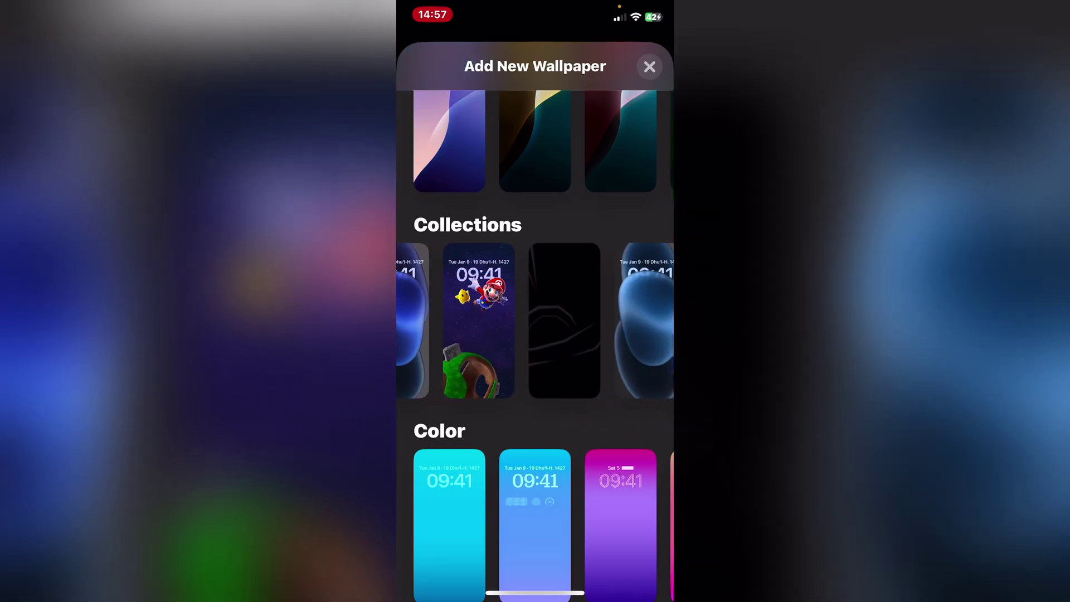
scroll(535, 320, "right", 10)
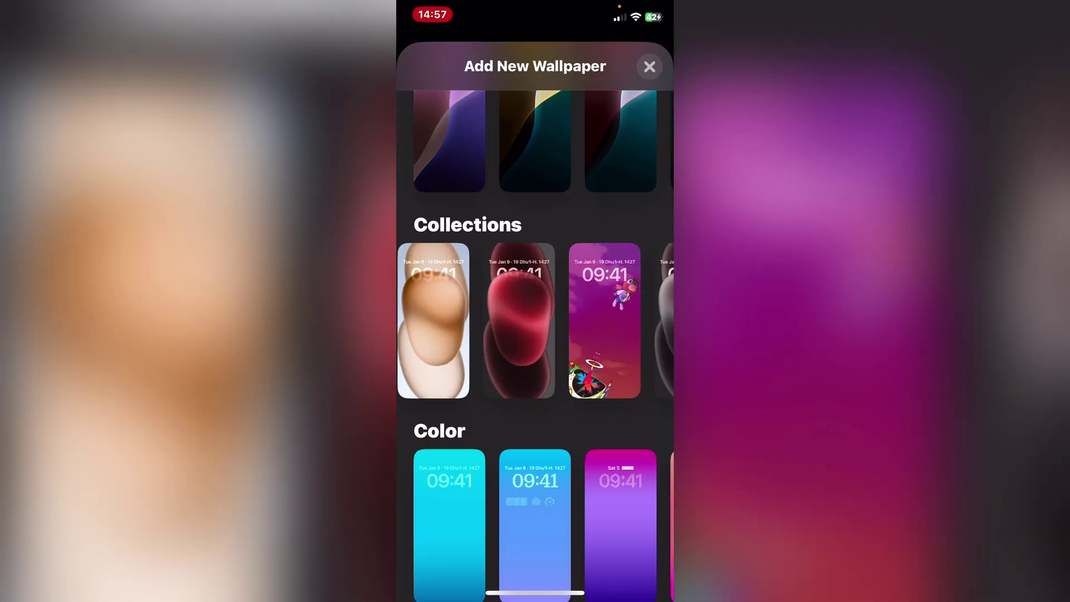
scroll(535, 320, "right", 4)
left_click(620, 320)
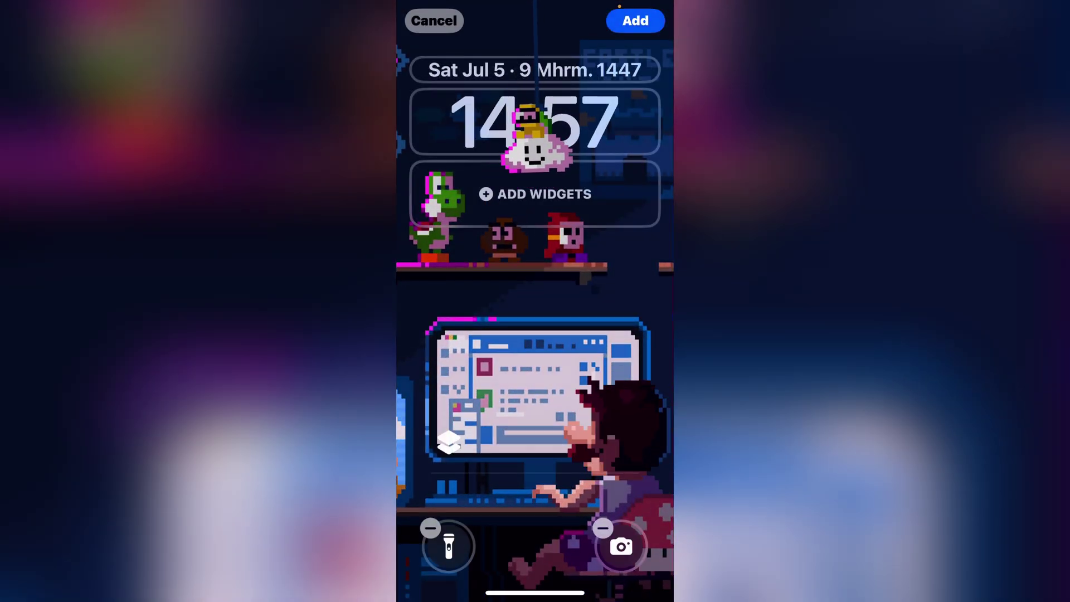
left_click(635, 21)
left_click(535, 493)
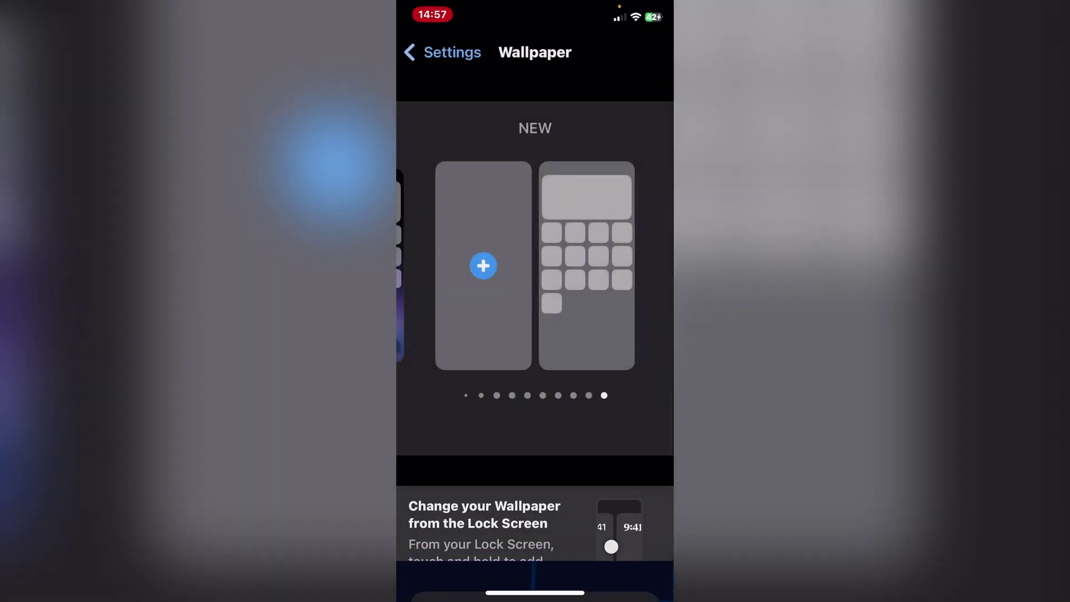
Close Settings and look over the App Library and home screen pages with the Mario Gamer wallpaper
left_click_drag(535, 592, 535, 390)
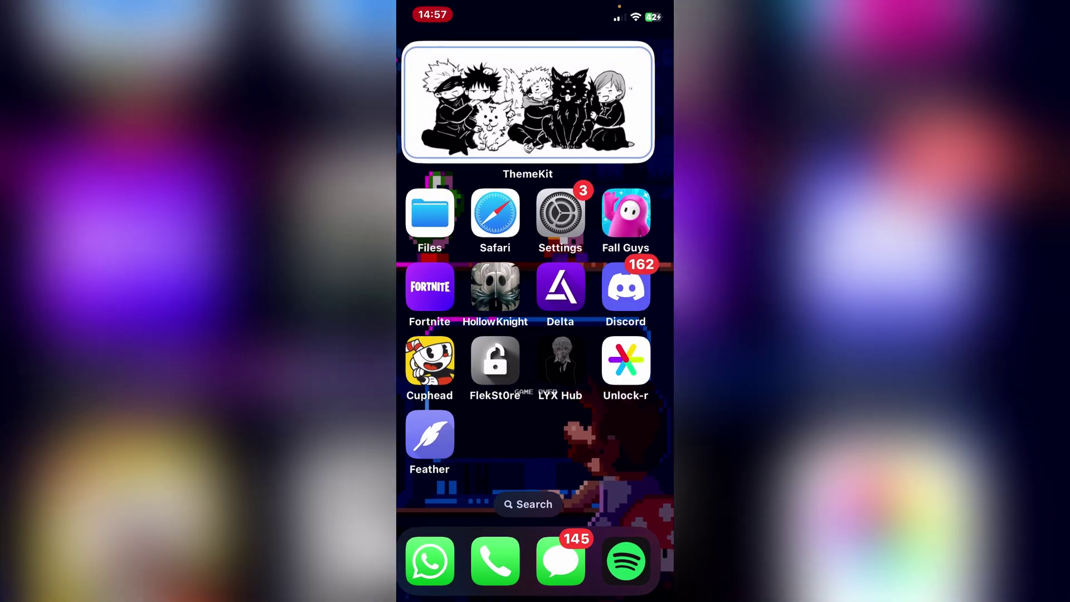
left_click_drag(613, 334, 490, 334)
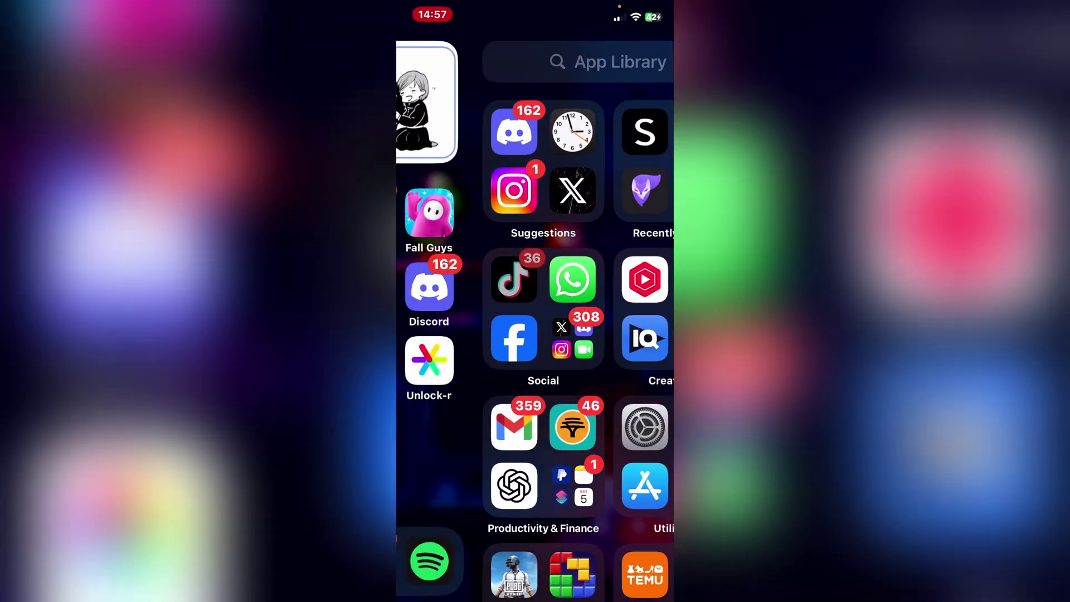
left_click_drag(535, 251, 535, 390)
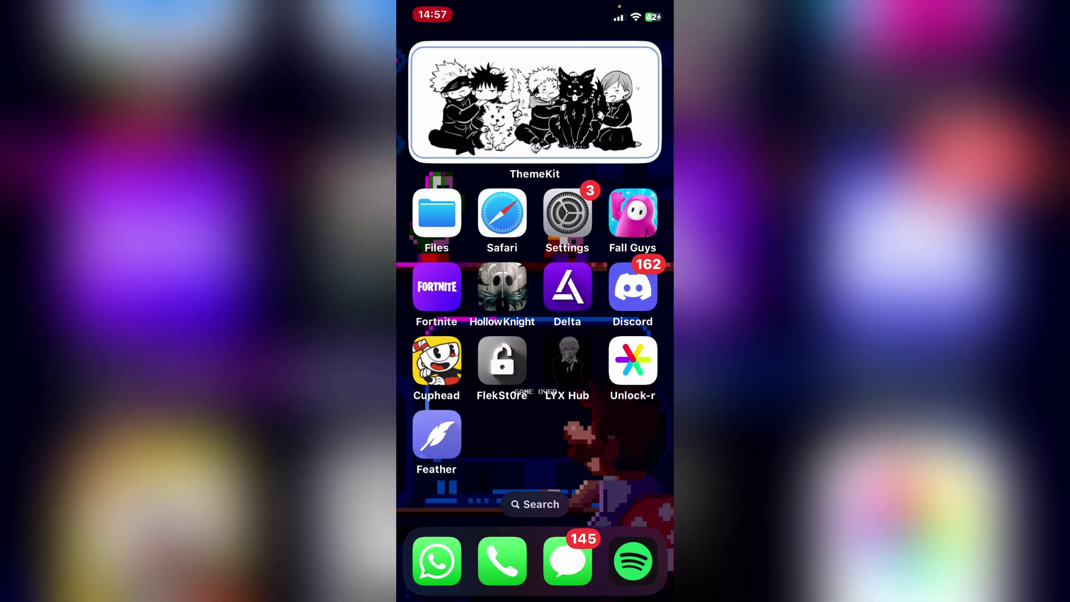
left_click(535, 446)
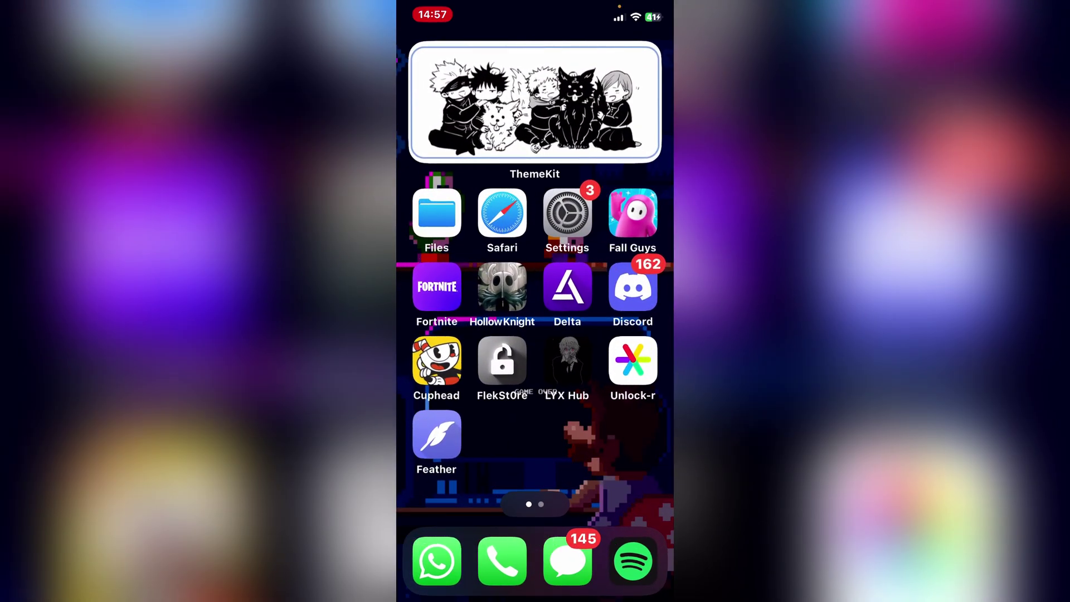
mouse_move(613, 334)
left_mouse_down()
mouse_move(445, 334)
mouse_move(613, 334)
left_mouse_up()
left_click_drag(445, 334, 613, 334)
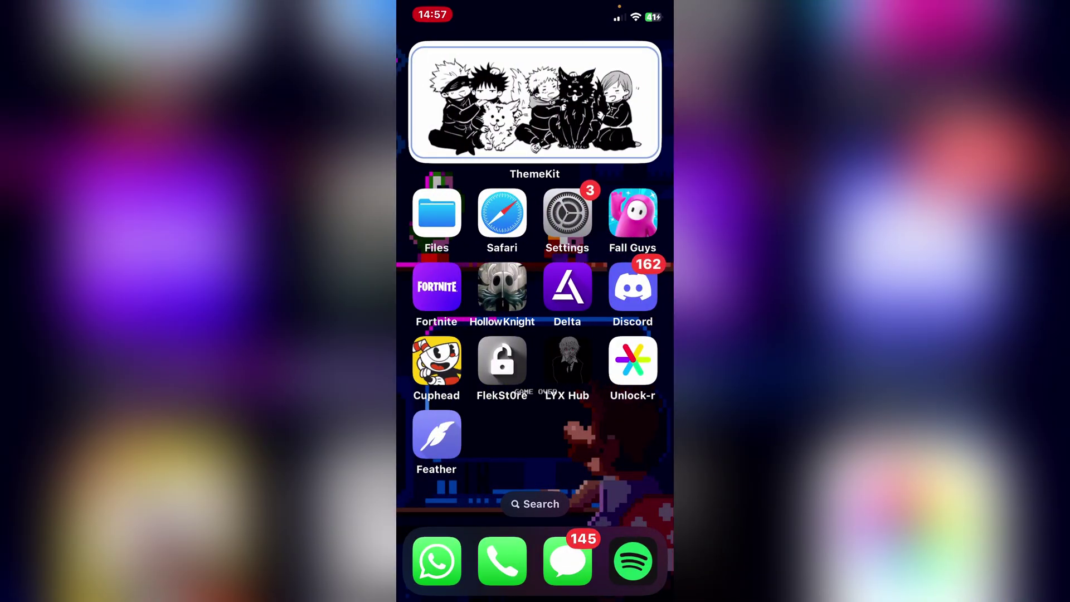
Customize the home screen icons to the purple Tinted style at Large size
left_click(535, 504)
left_click(430, 19)
left_click(454, 105)
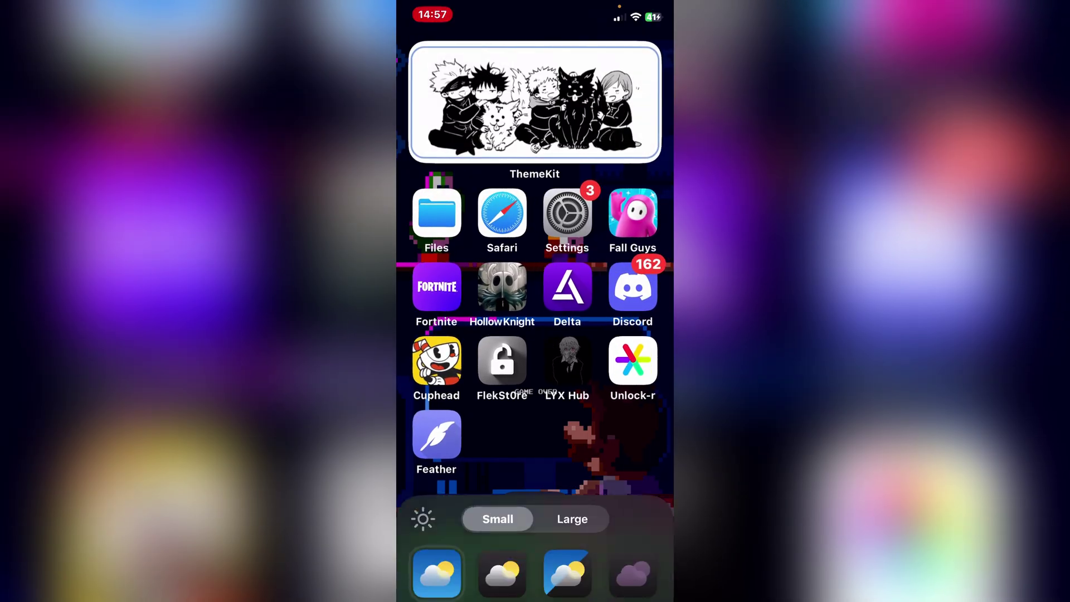
left_click(632, 574)
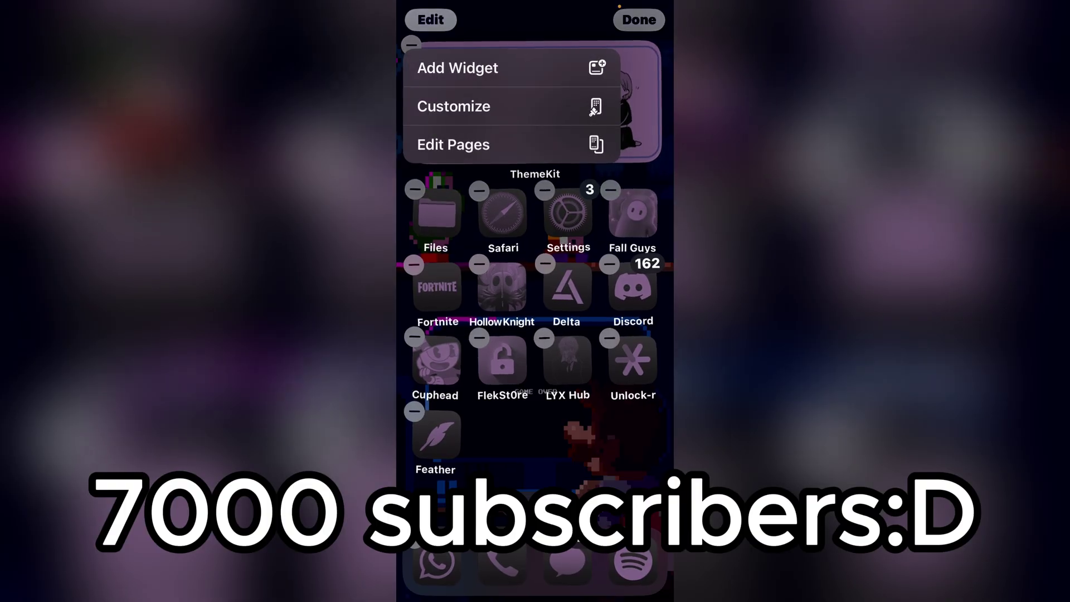
left_click(572, 370)
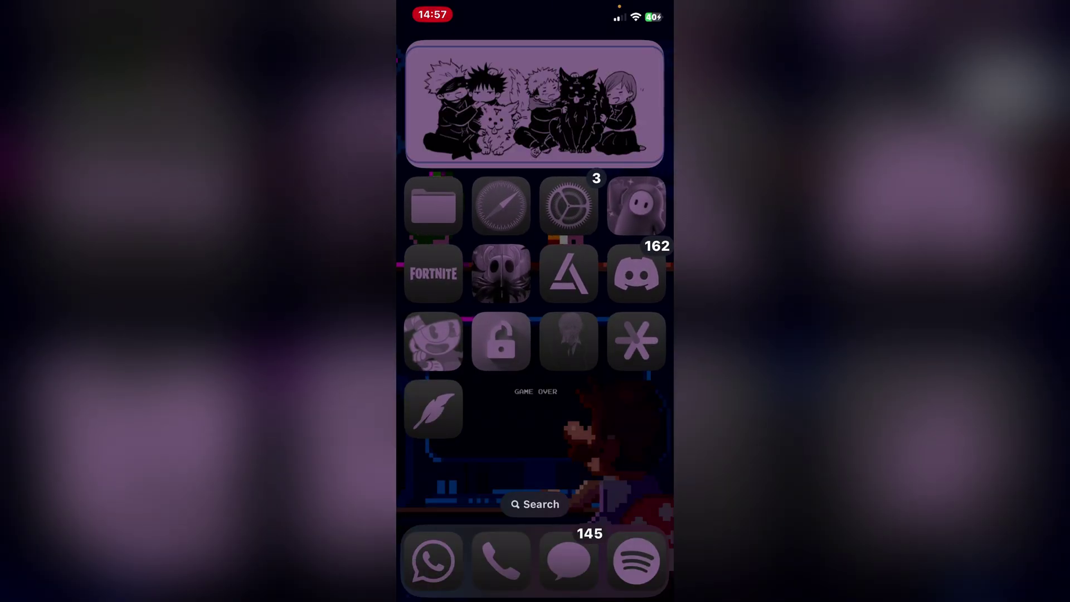